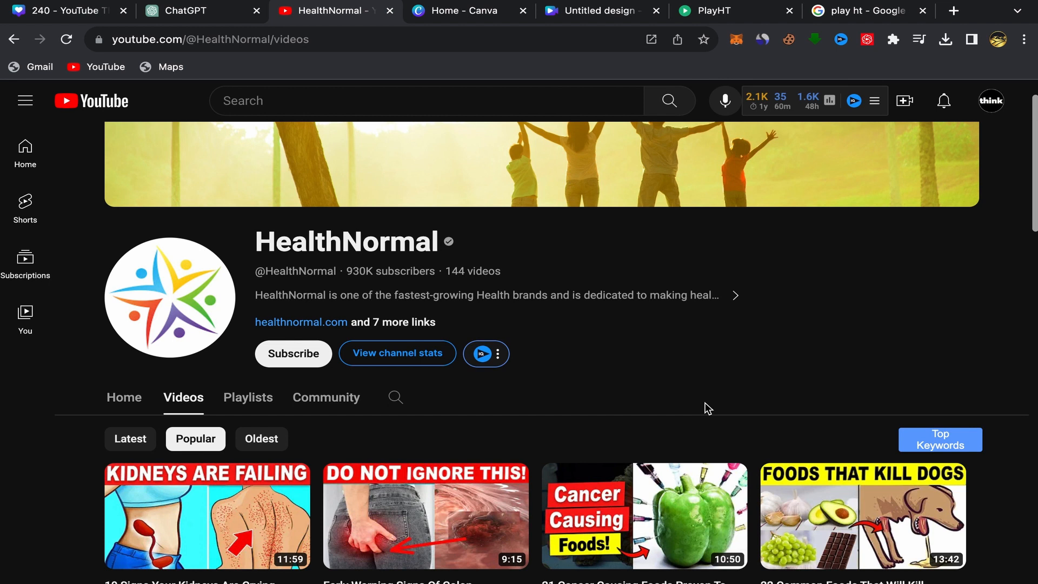
- Examine the HealthNormal channel's header and its channel stats for views, subscribers, published videos and available date ranges
{"action": "scroll", "coordinate": [707, 408], "scroll_direction": "up", "scroll_amount": 1}
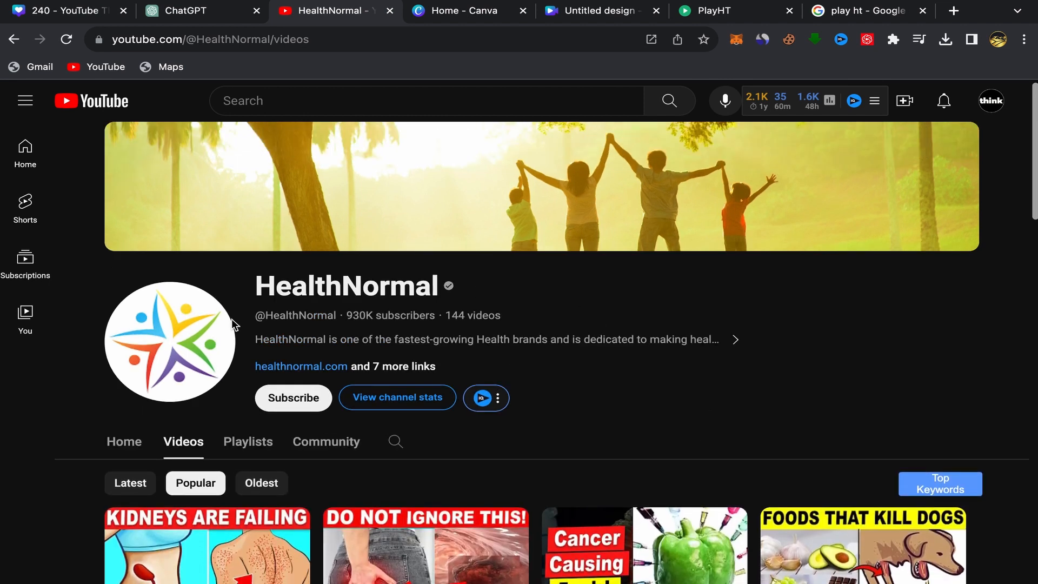
{"action": "left_click_drag", "start_coordinate": [265, 273], "coordinate": [513, 287]}
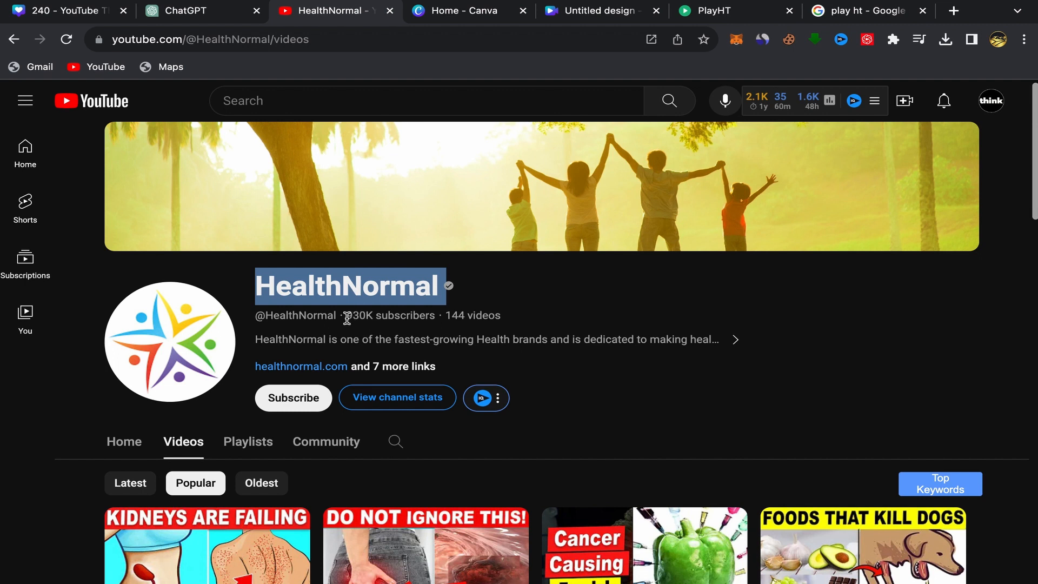
{"action": "scroll", "coordinate": [532, 350], "scroll_direction": "down", "scroll_amount": 3}
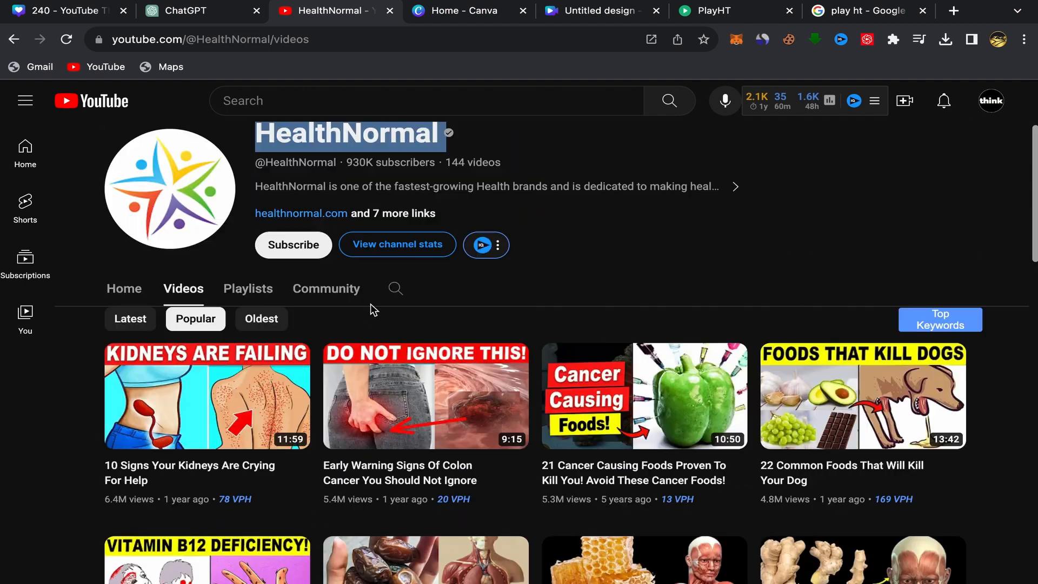
{"action": "left_click", "coordinate": [409, 237]}
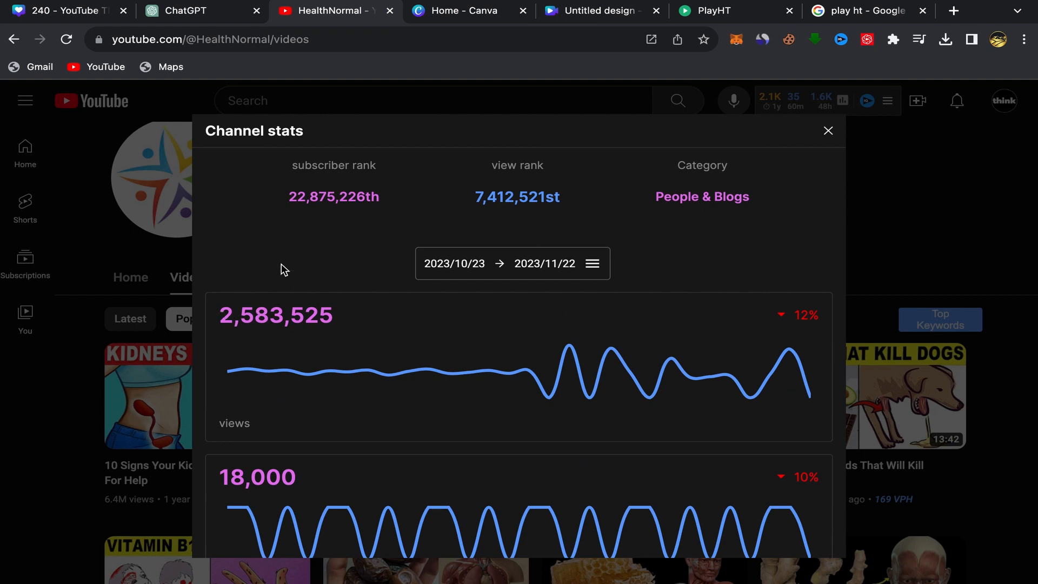
{"action": "left_click", "coordinate": [593, 264]}
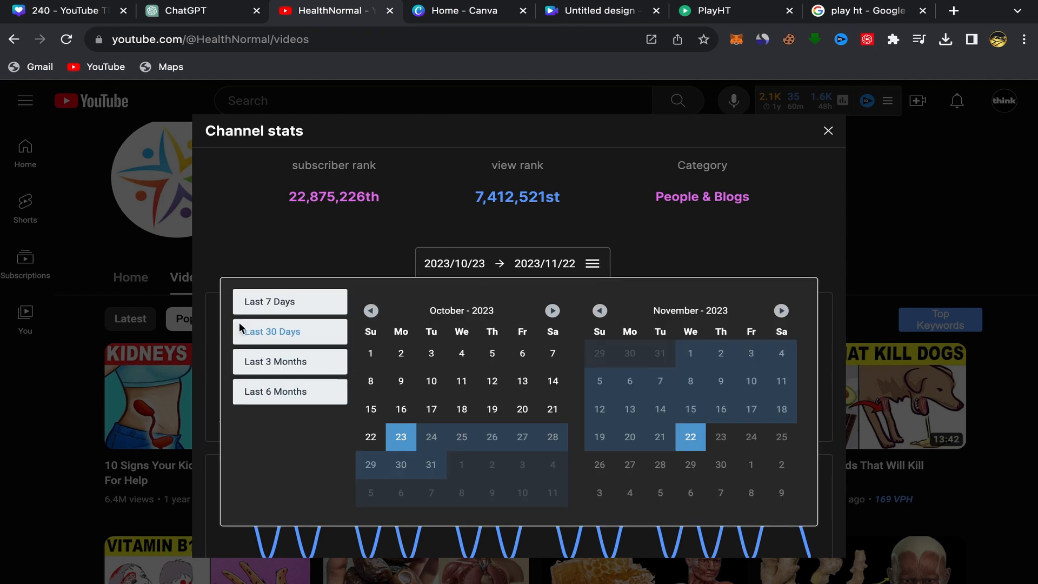
{"action": "left_click", "coordinate": [342, 235]}
{"action": "scroll", "coordinate": [381, 285], "scroll_direction": "down", "scroll_amount": 5}
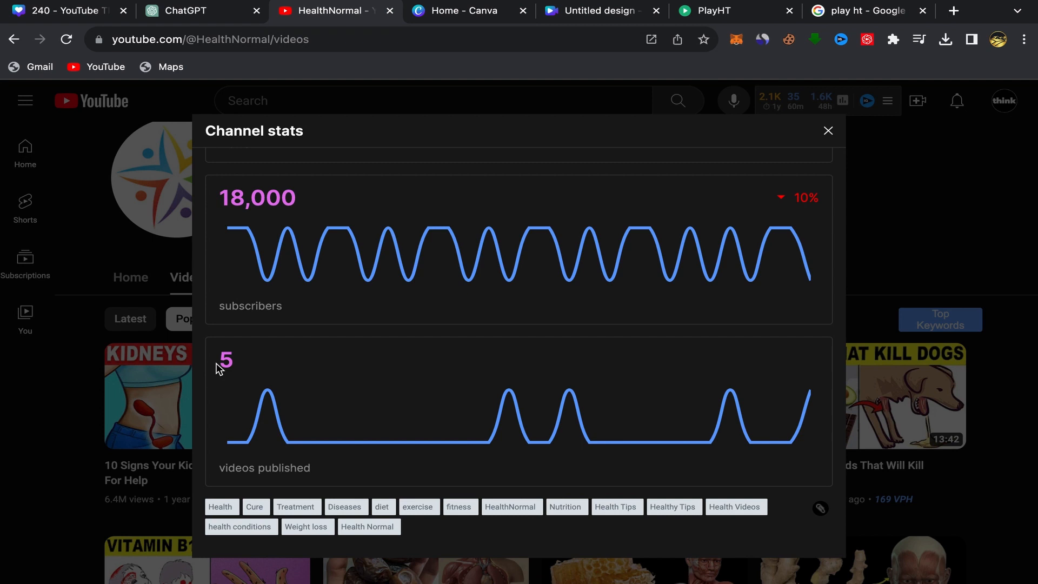
{"action": "scroll", "coordinate": [215, 362], "scroll_direction": "up", "scroll_amount": 5}
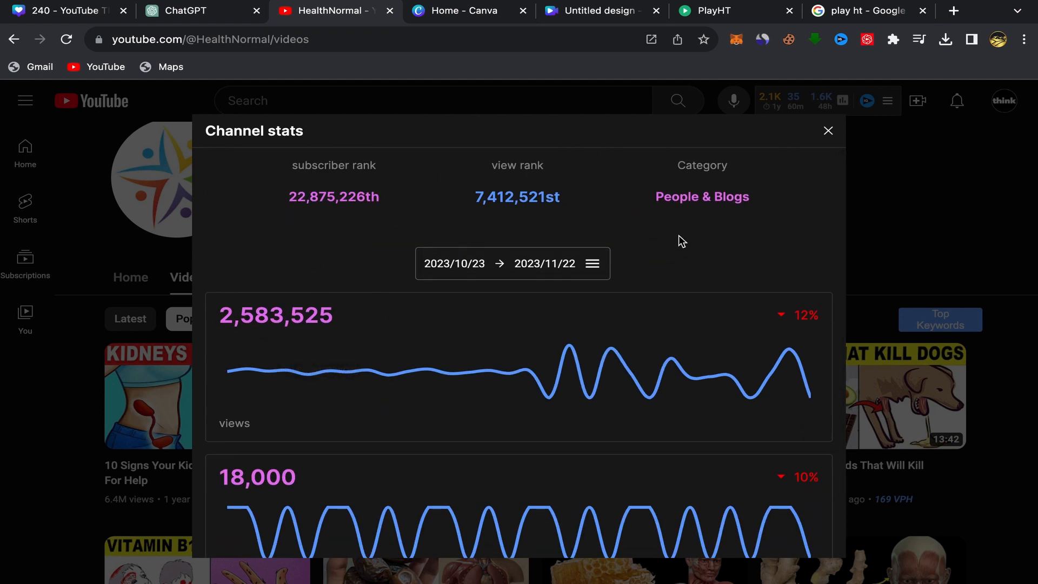
{"action": "left_click", "coordinate": [828, 132]}
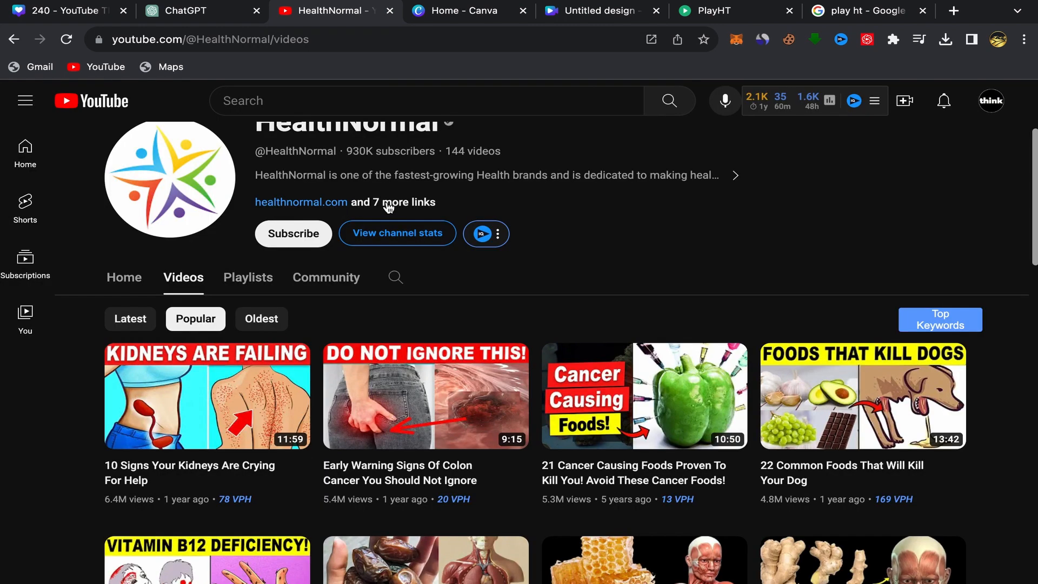
- Look through the HealthNormal channel's most popular videos for a topic to reuse
{"action": "scroll", "coordinate": [543, 249], "scroll_direction": "up", "scroll_amount": 2}
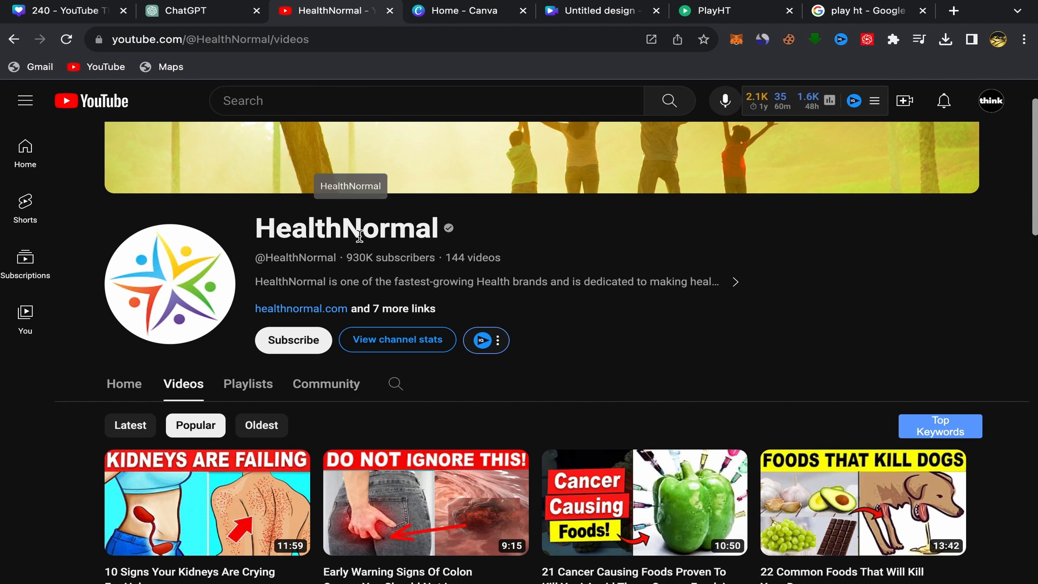
{"action": "scroll", "coordinate": [512, 254], "scroll_direction": "up", "scroll_amount": 1}
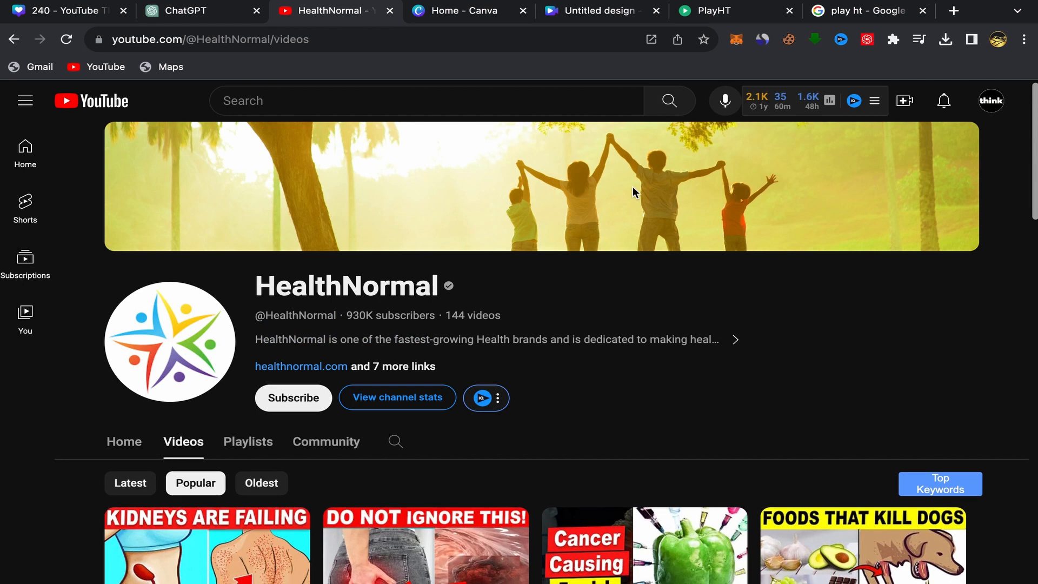
{"action": "scroll", "coordinate": [591, 349], "scroll_direction": "down", "scroll_amount": 3}
{"action": "scroll", "coordinate": [591, 351], "scroll_direction": "down", "scroll_amount": 5}
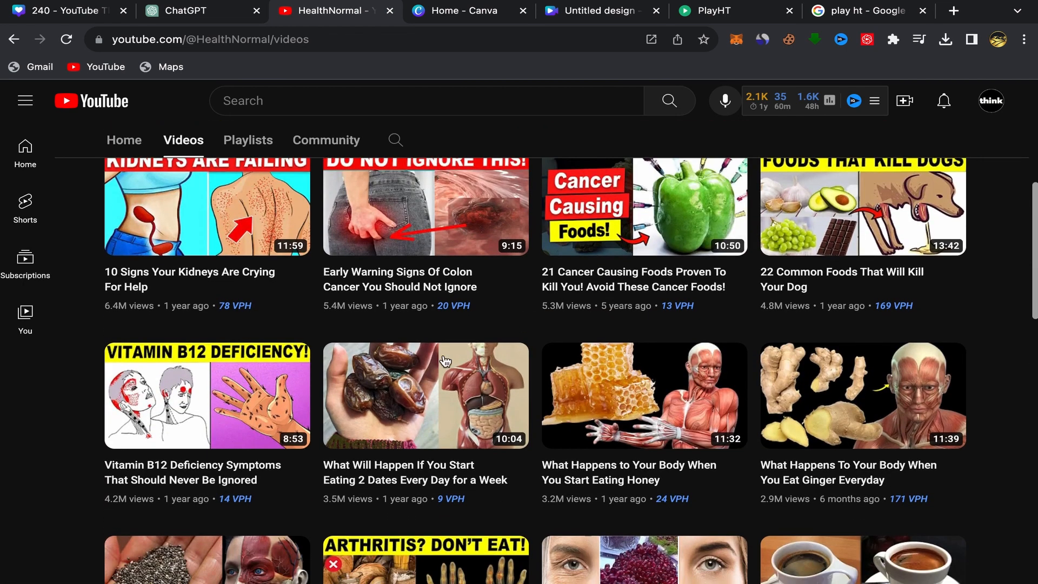
{"action": "mouse_move", "coordinate": [197, 213]}
{"action": "scroll", "coordinate": [686, 322], "scroll_direction": "down", "scroll_amount": 2}
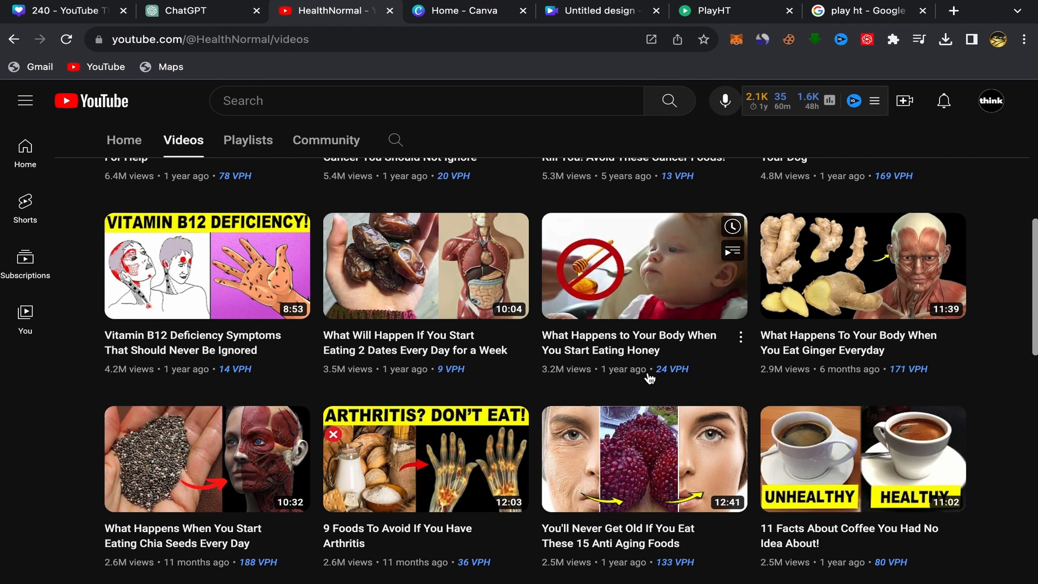
{"action": "scroll", "coordinate": [650, 378], "scroll_direction": "down", "scroll_amount": 2}
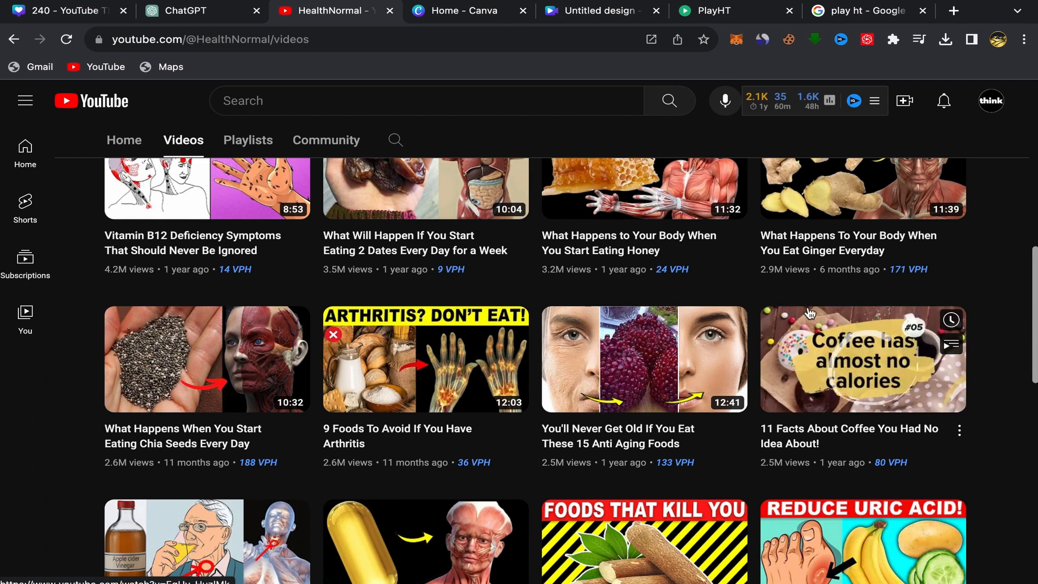
- Switch to ChatGPT and delete the existing "Perky Java Facts" chat
{"action": "left_click", "coordinate": [203, 13]}
{"action": "scroll", "coordinate": [419, 295], "scroll_direction": "down", "scroll_amount": 15}
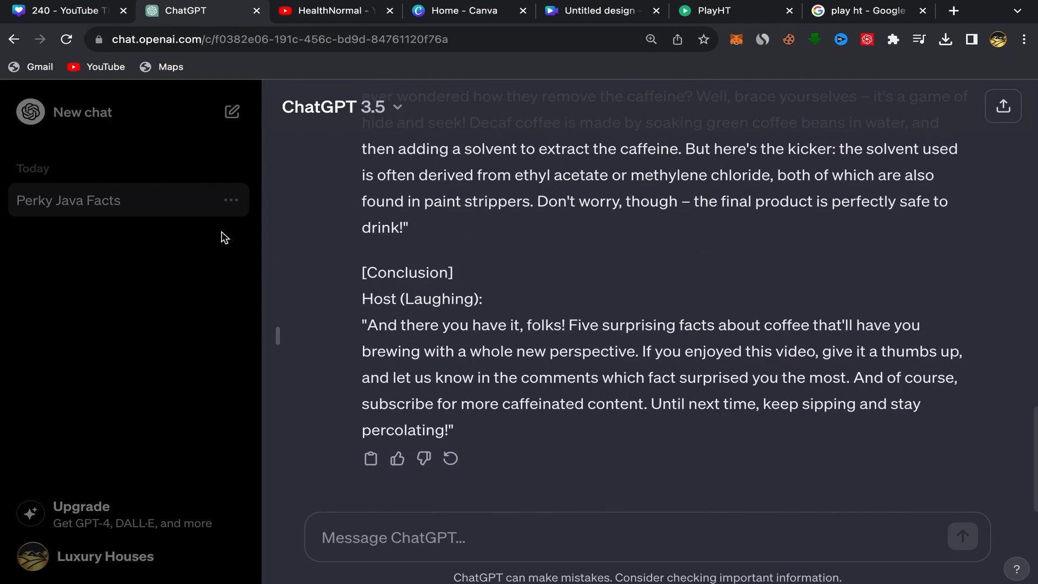
{"action": "left_click", "coordinate": [231, 201]}
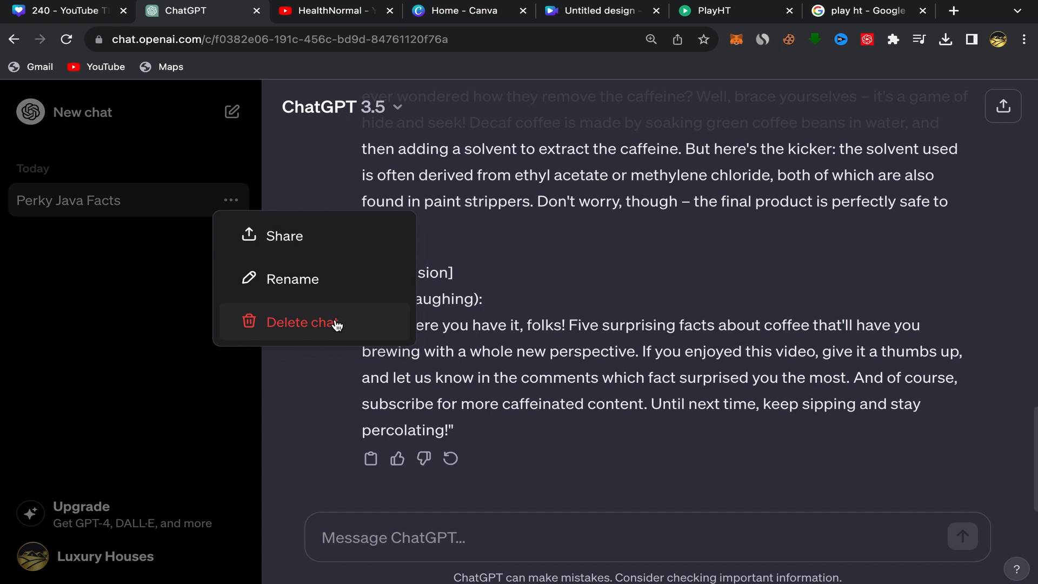
{"action": "left_click", "coordinate": [336, 322]}
{"action": "left_click", "coordinate": [680, 403]}
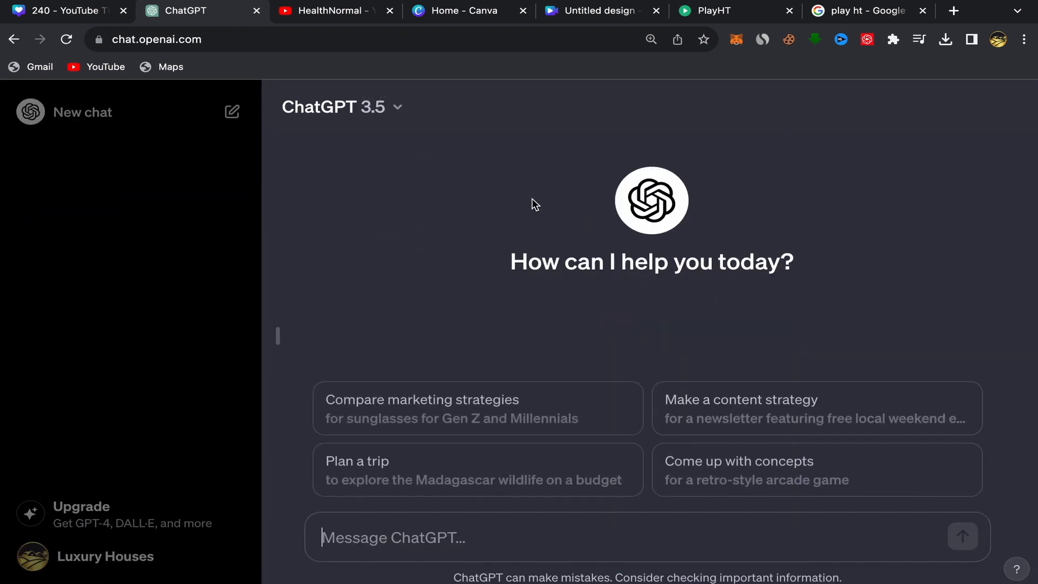
- Check the available GPT models and enter the prompt "make an engaging youtube script about 5 facts about coffee"
{"action": "left_click", "coordinate": [389, 106]}
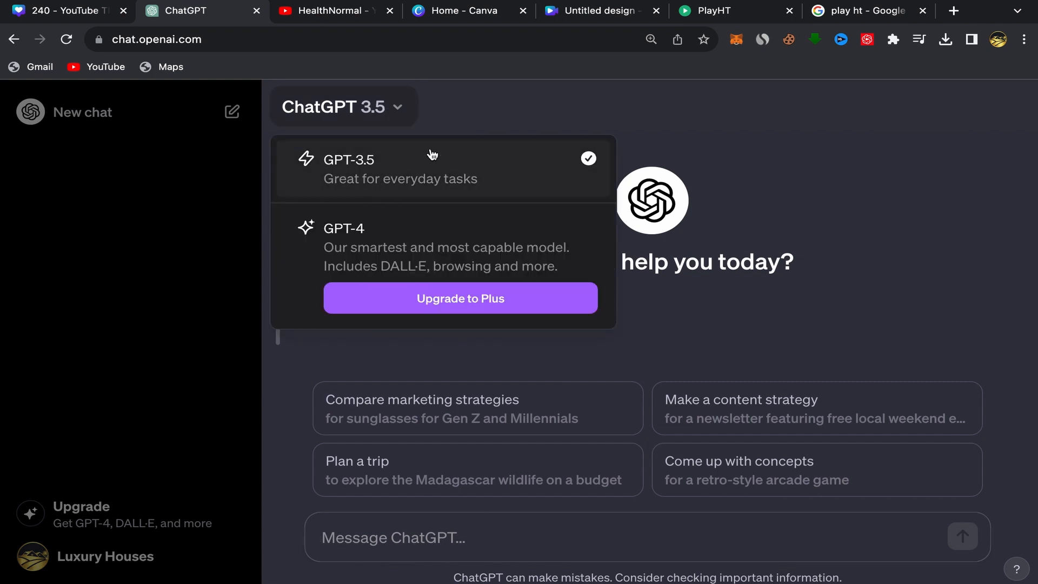
{"action": "left_click", "coordinate": [478, 99]}
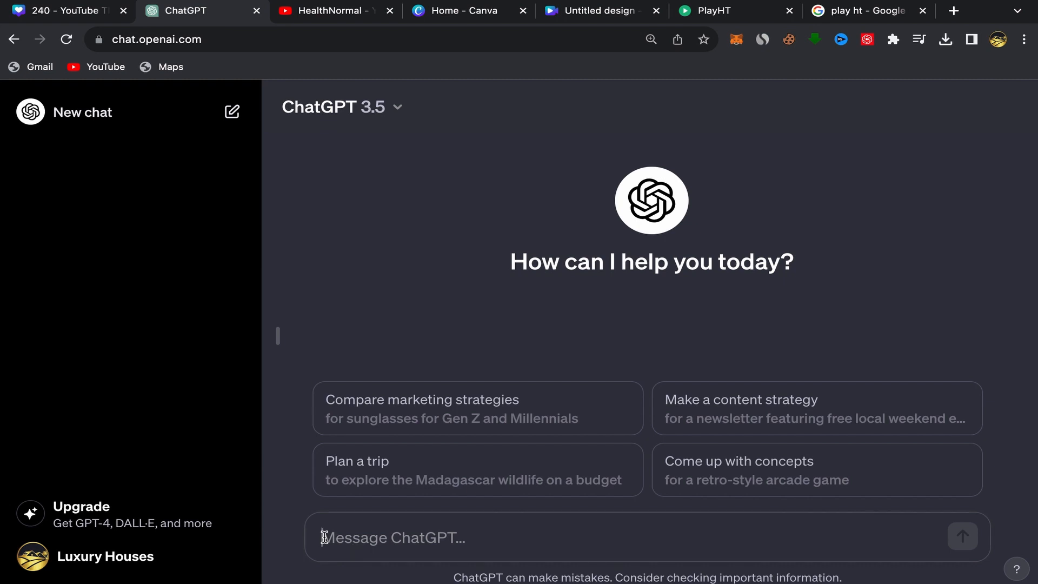
{"action": "type", "text": "make an e"}
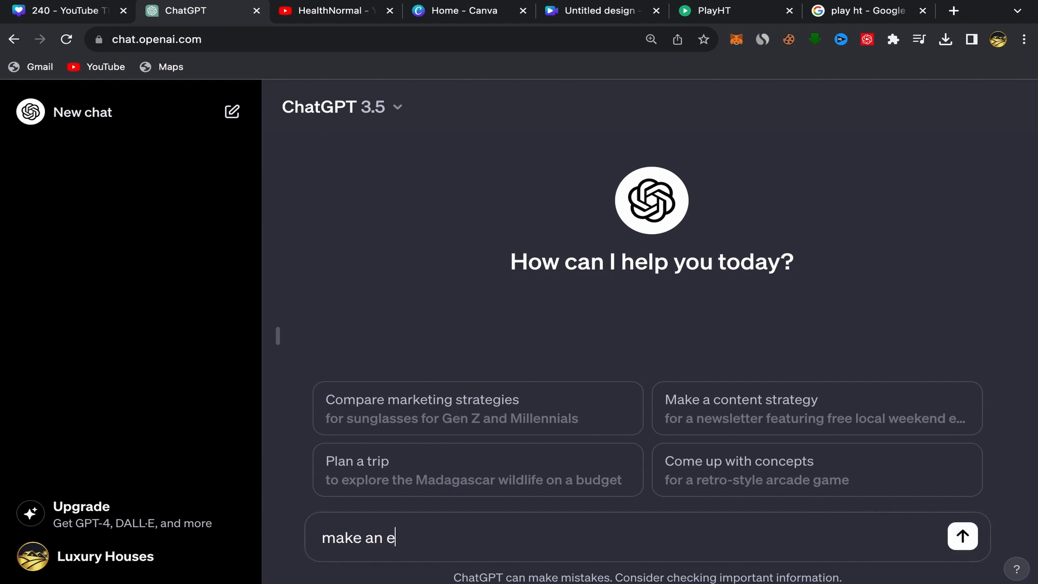
{"action": "type", "text": "ngaging youtu"}
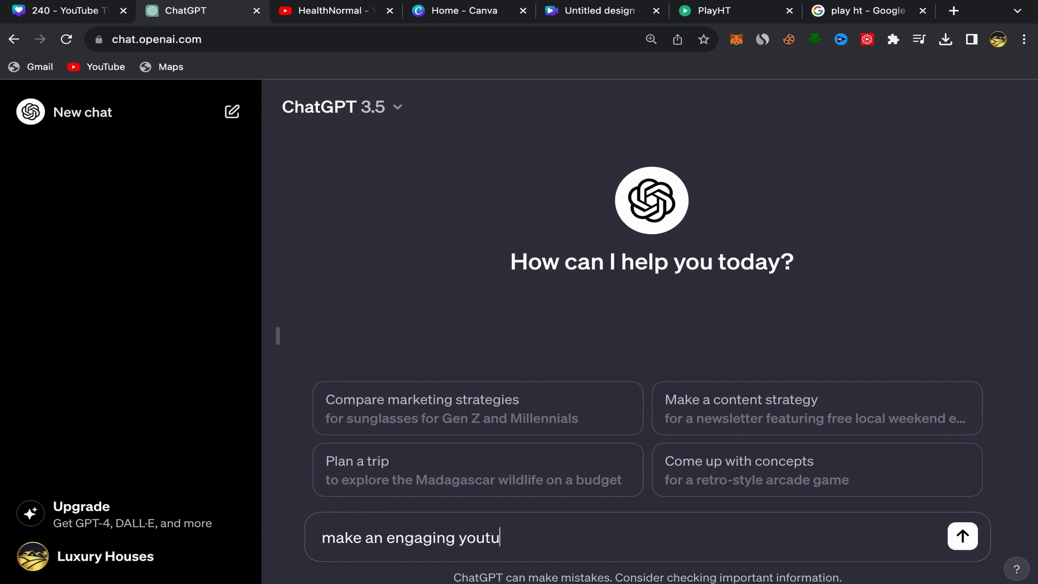
{"action": "type", "text": "be script about 5 facts about coffee"}
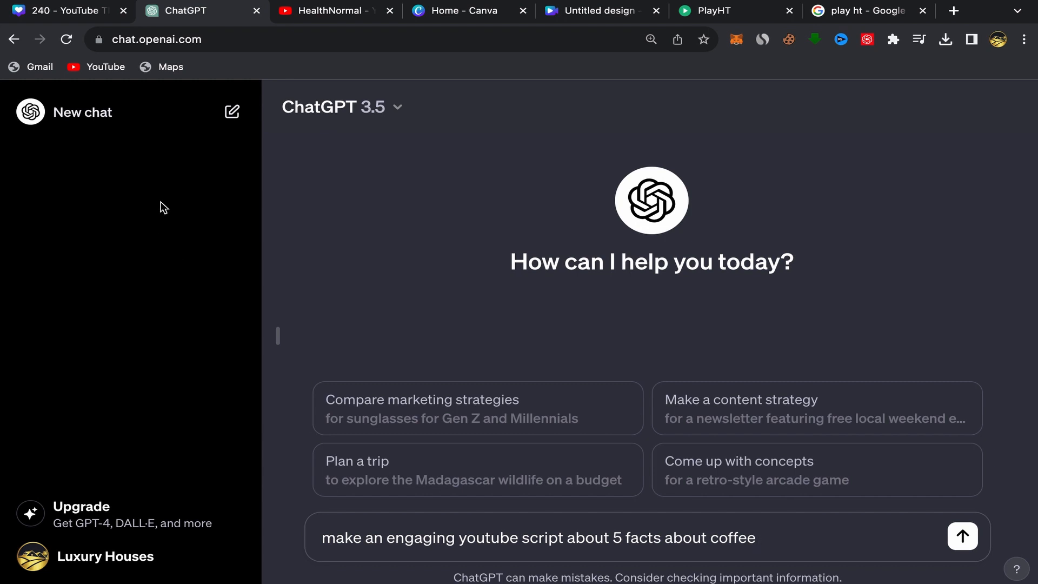
- Check the coffee video's title on the YouTube channel, then end the ChatGPT prompt with "you had no idea about" and send it
{"action": "left_click", "coordinate": [342, 15]}
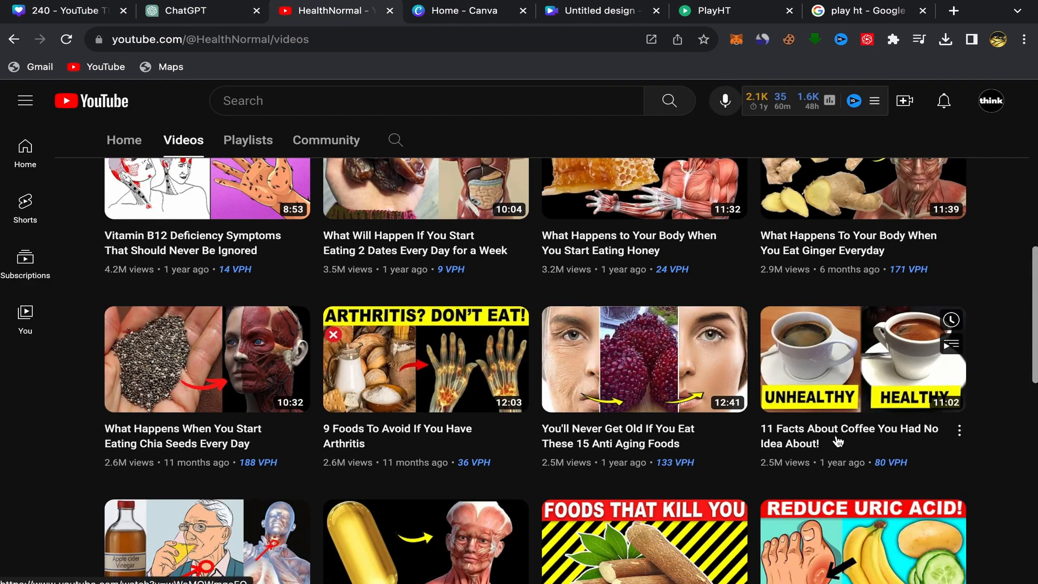
{"action": "mouse_move", "coordinate": [875, 437]}
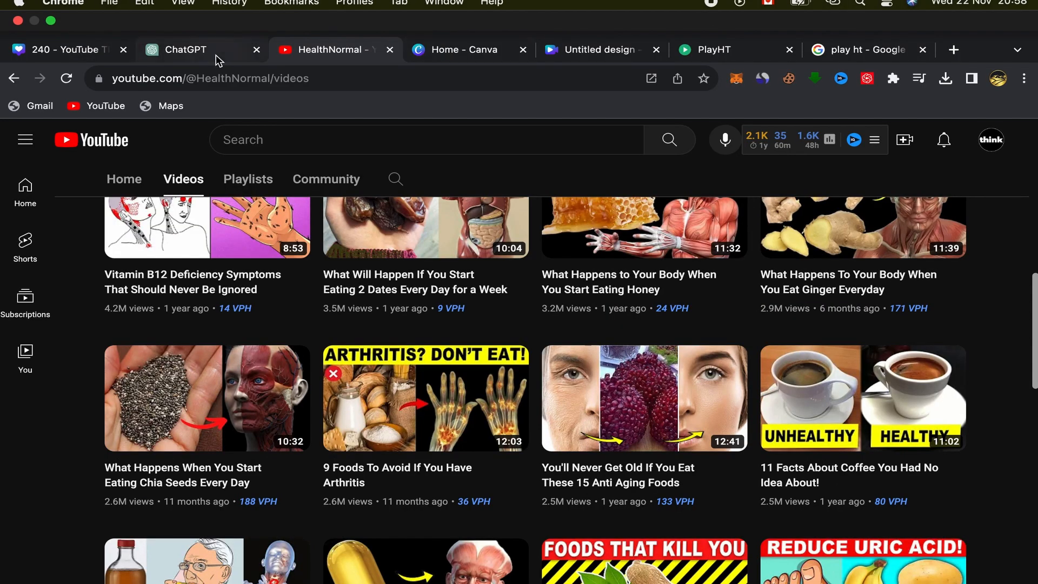
{"action": "left_click", "coordinate": [215, 54]}
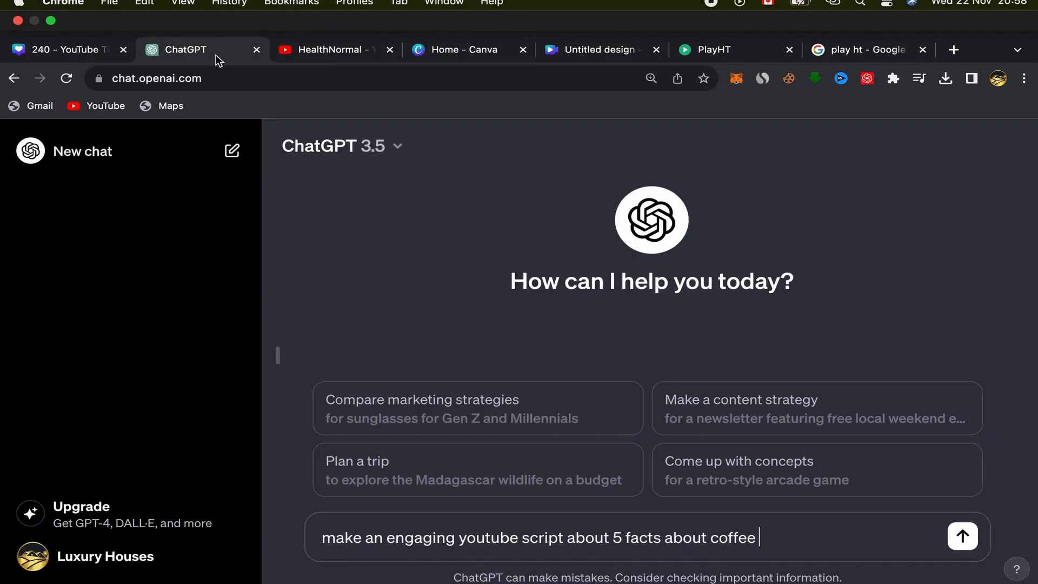
{"action": "type", "text": "yo"}
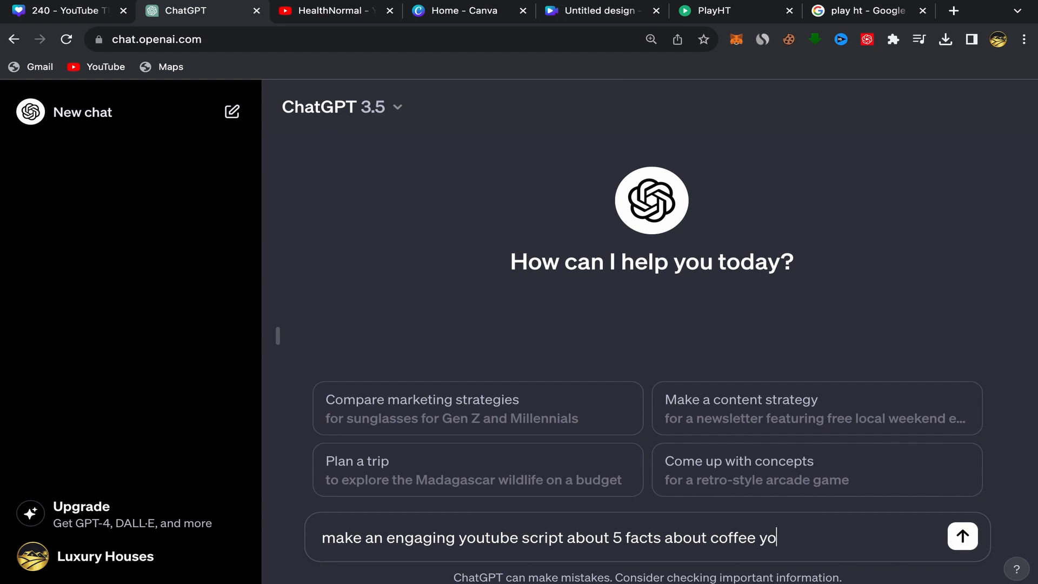
{"action": "type", "text": "u had no idea about"}
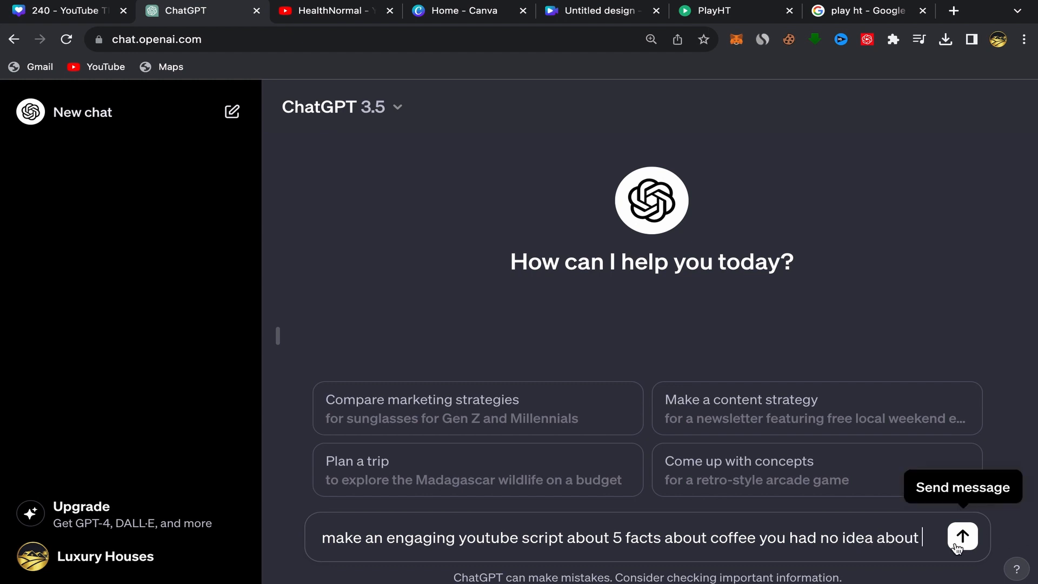
{"action": "left_click", "coordinate": [972, 547]}
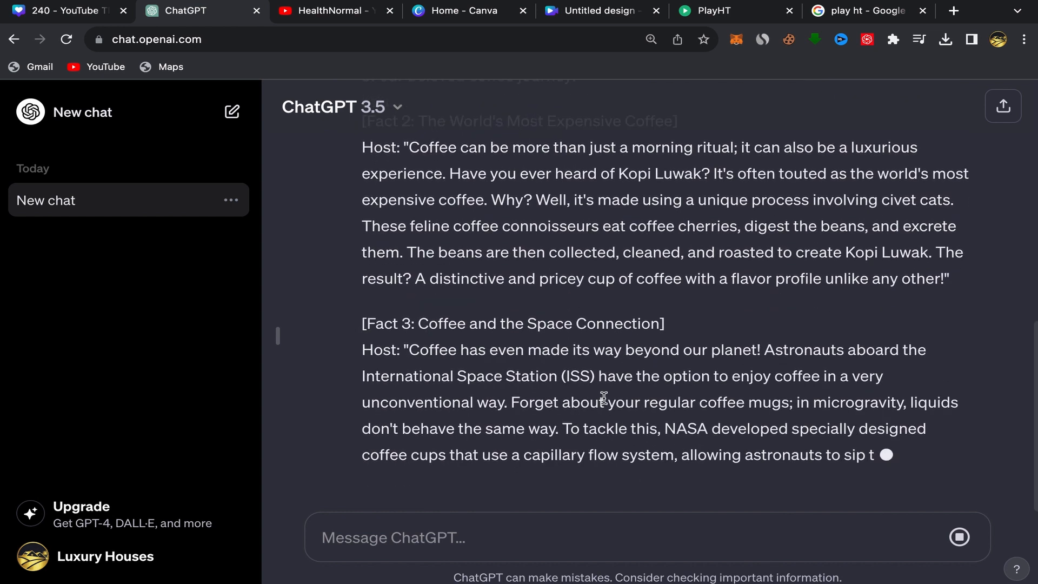
- Review the generated script's title and introduction, and copy the whole "Fact 1: Coffee and Goats" section
{"action": "scroll", "coordinate": [741, 298], "scroll_direction": "up", "scroll_amount": 15}
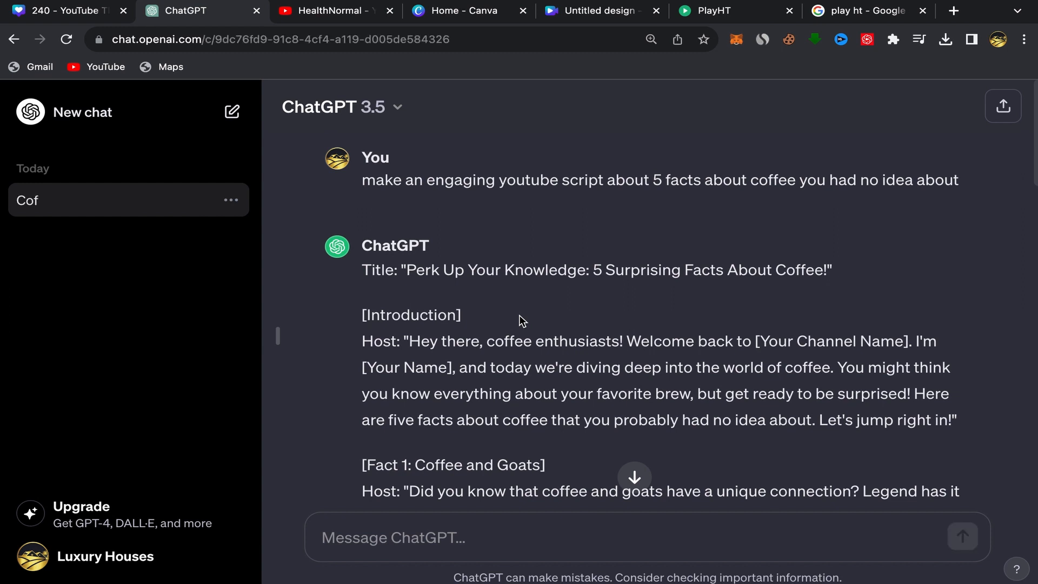
{"action": "scroll", "coordinate": [519, 317], "scroll_direction": "down", "scroll_amount": 1}
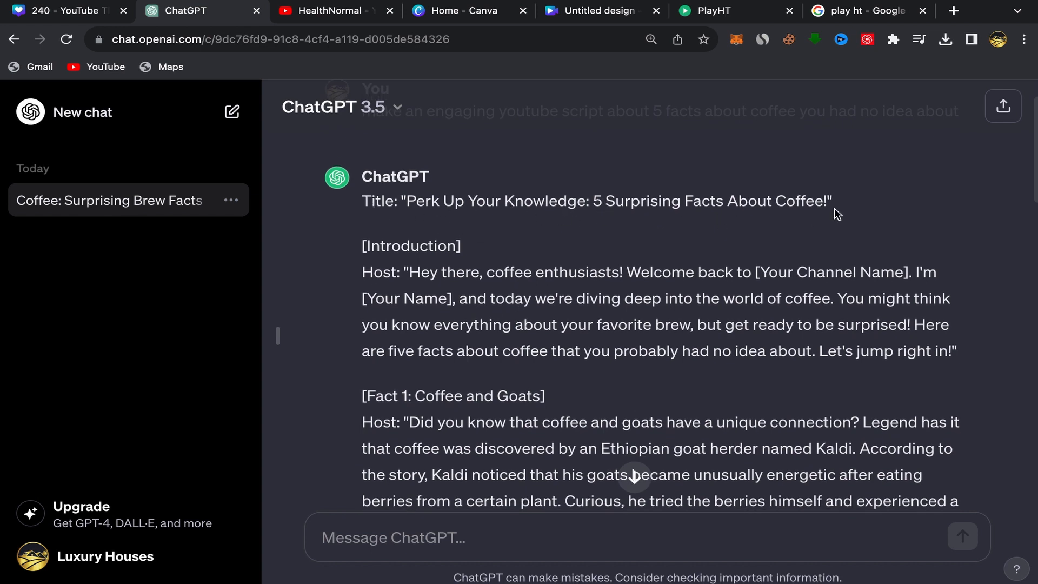
{"action": "scroll", "coordinate": [521, 232], "scroll_direction": "down", "scroll_amount": 2}
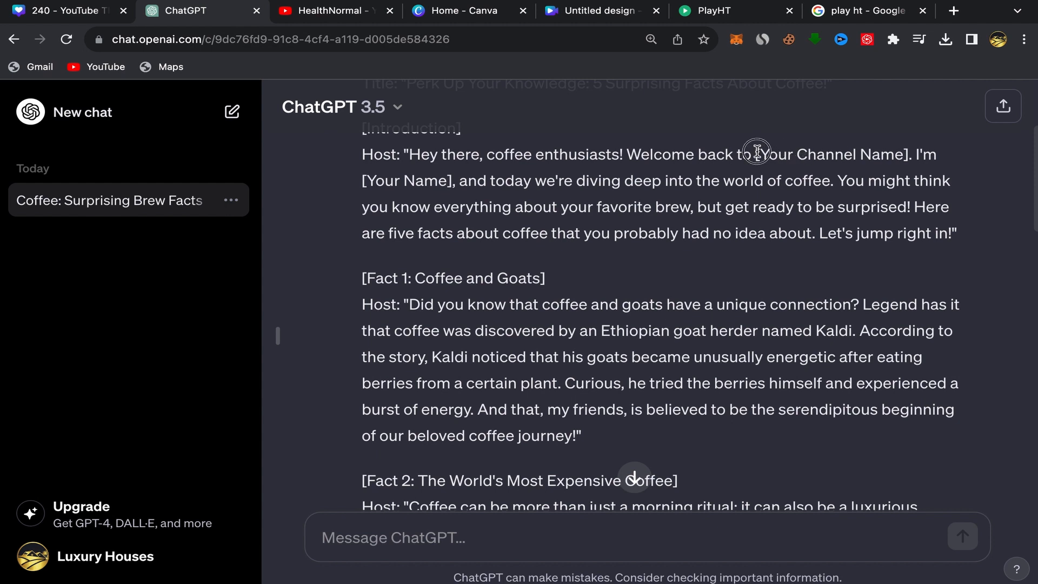
{"action": "left_click_drag", "start_coordinate": [757, 153], "coordinate": [863, 153]}
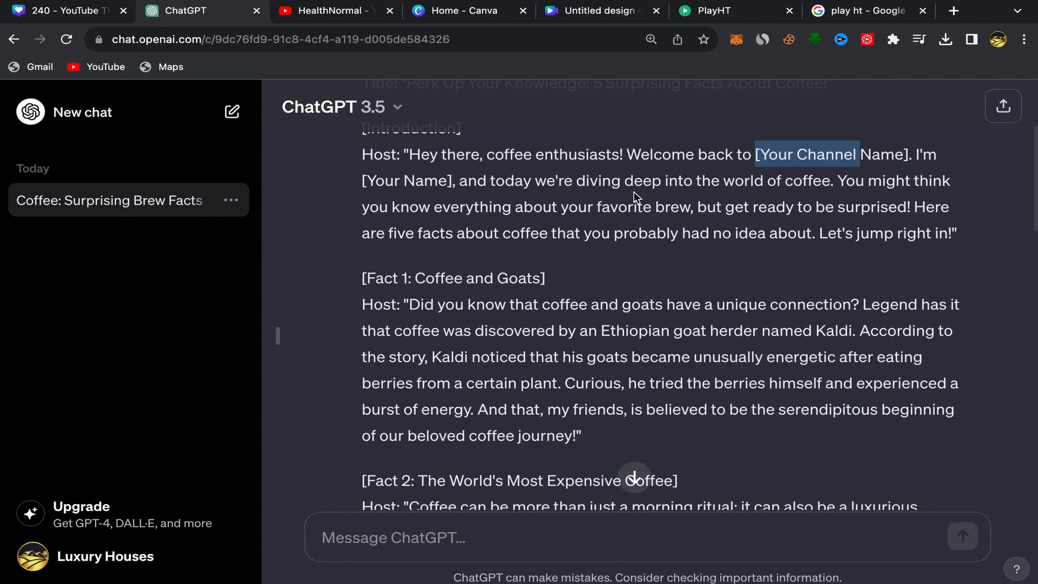
{"action": "scroll", "coordinate": [520, 227], "scroll_direction": "down", "scroll_amount": 2}
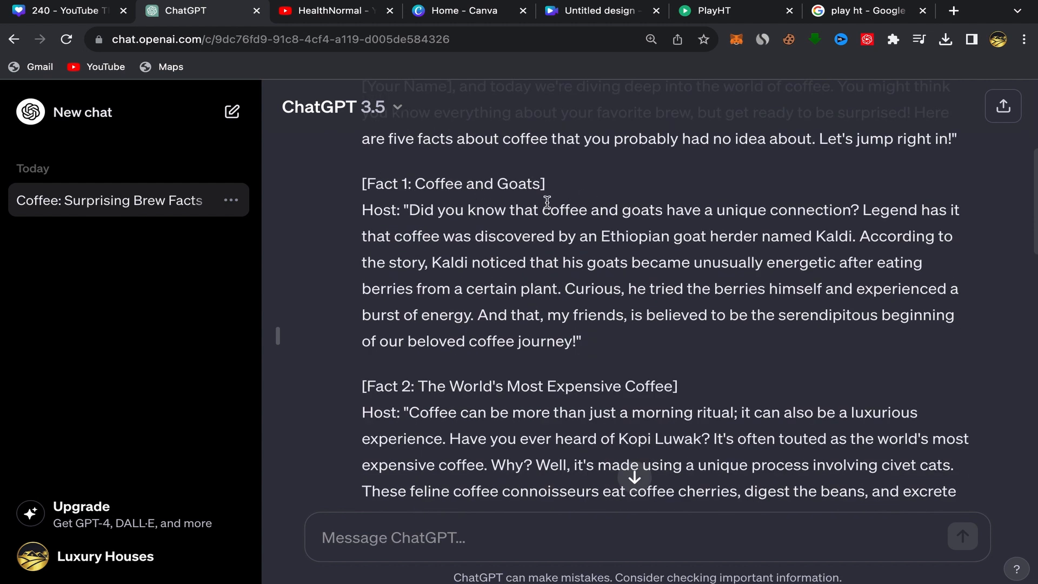
{"action": "left_click_drag", "start_coordinate": [362, 185], "coordinate": [590, 339]}
{"action": "right_click", "coordinate": [535, 340]}
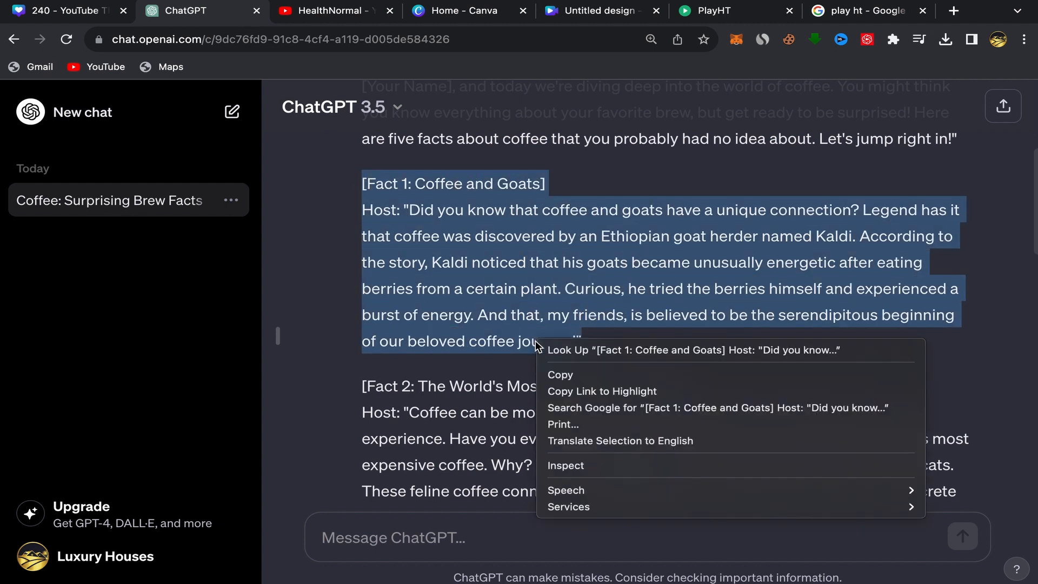
{"action": "left_click", "coordinate": [556, 373]}
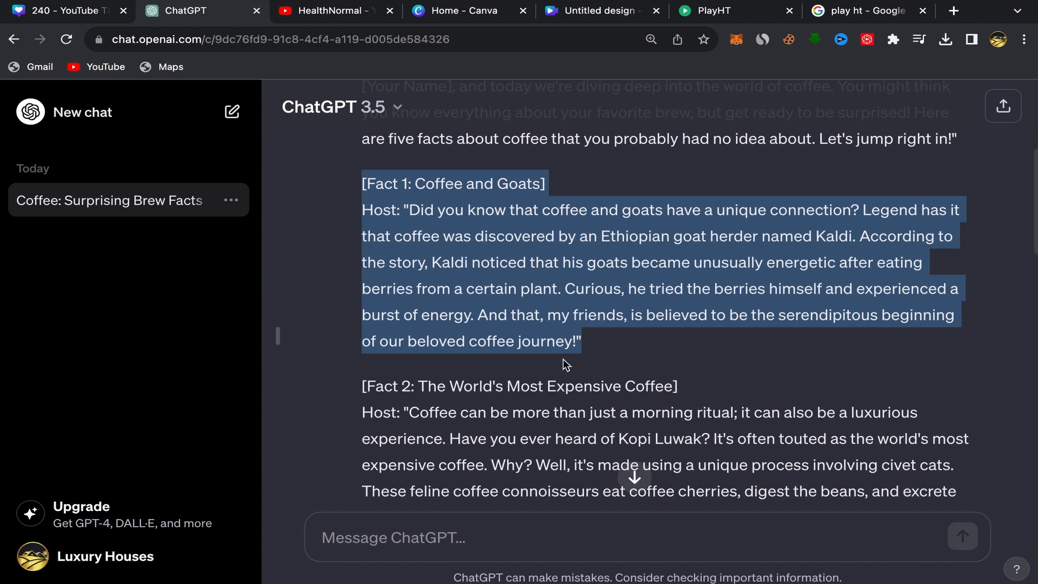
- Switch to PlayHT and browse the pre-made voices available for the empty paragraph
{"action": "left_click", "coordinate": [864, 11]}
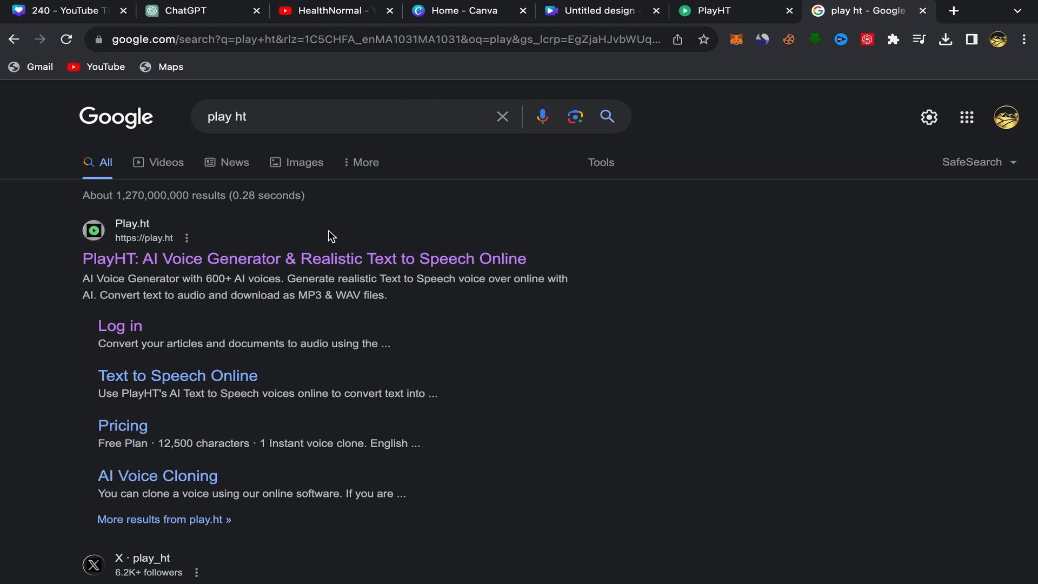
{"action": "left_click", "coordinate": [735, 15]}
{"action": "left_click", "coordinate": [833, 14]}
{"action": "left_click", "coordinate": [746, 13]}
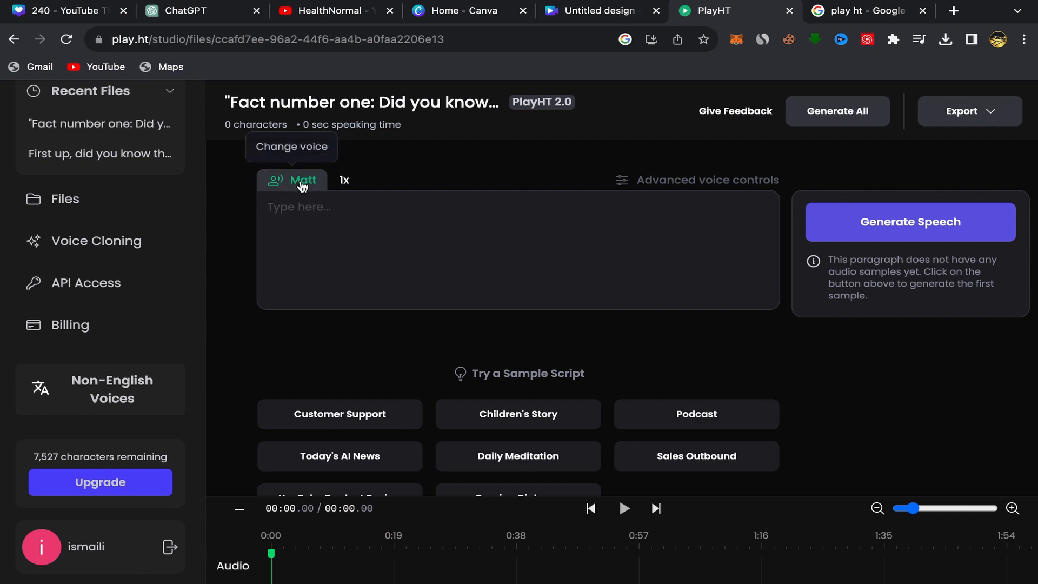
{"action": "left_click", "coordinate": [301, 183]}
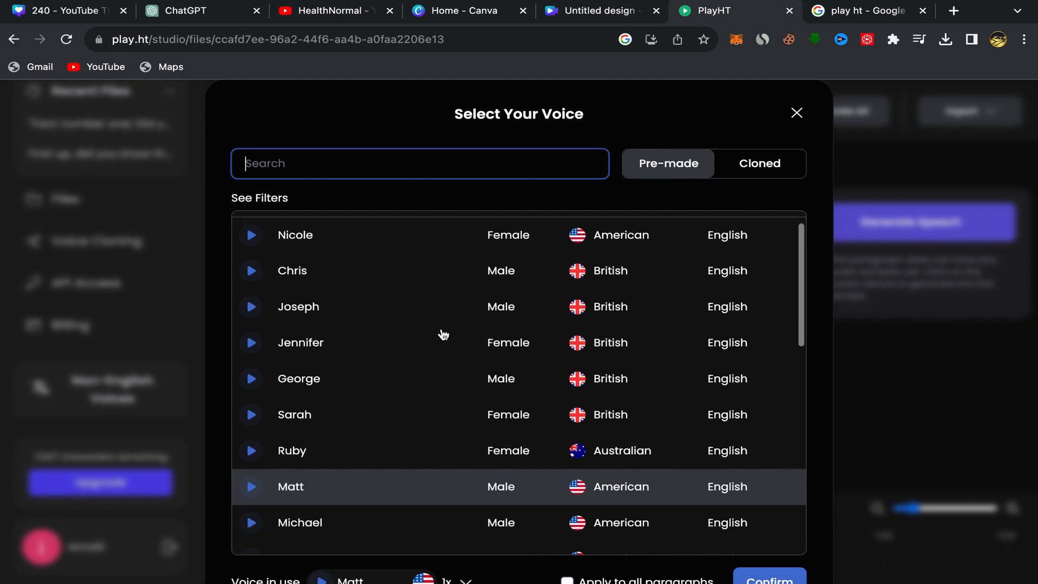
{"action": "scroll", "coordinate": [465, 331], "scroll_direction": "down", "scroll_amount": 5}
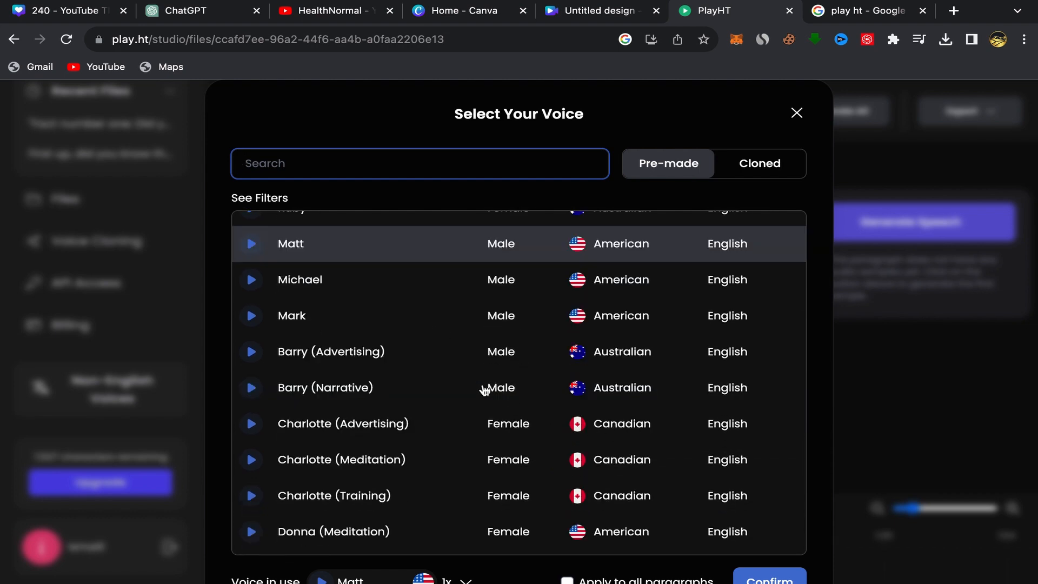
{"action": "scroll", "coordinate": [484, 389], "scroll_direction": "up", "scroll_amount": 5}
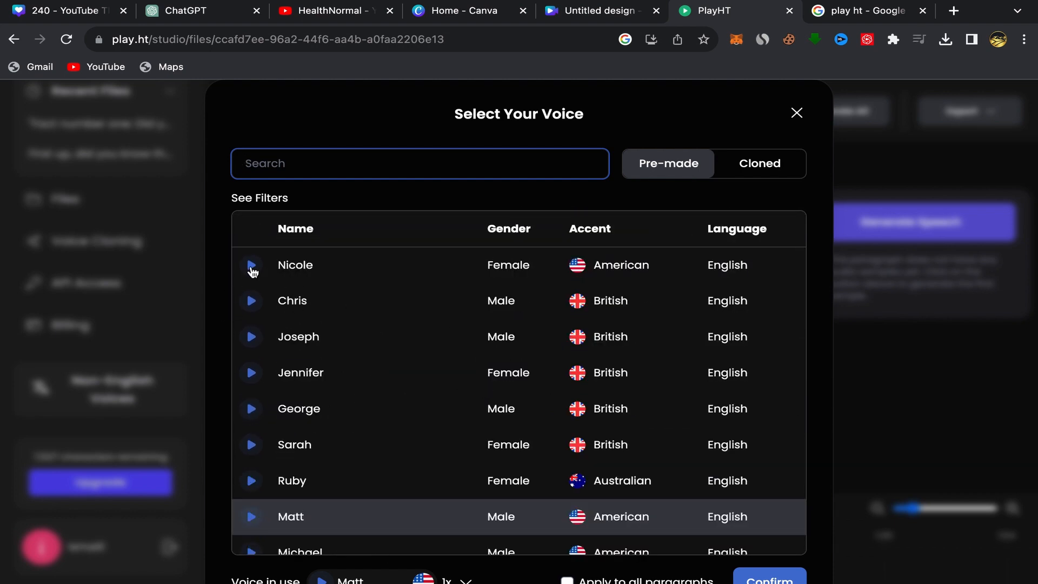
- Preview the Nicole and Chris voices, and set Chris as the paragraph's voice
{"action": "left_click", "coordinate": [252, 266]}
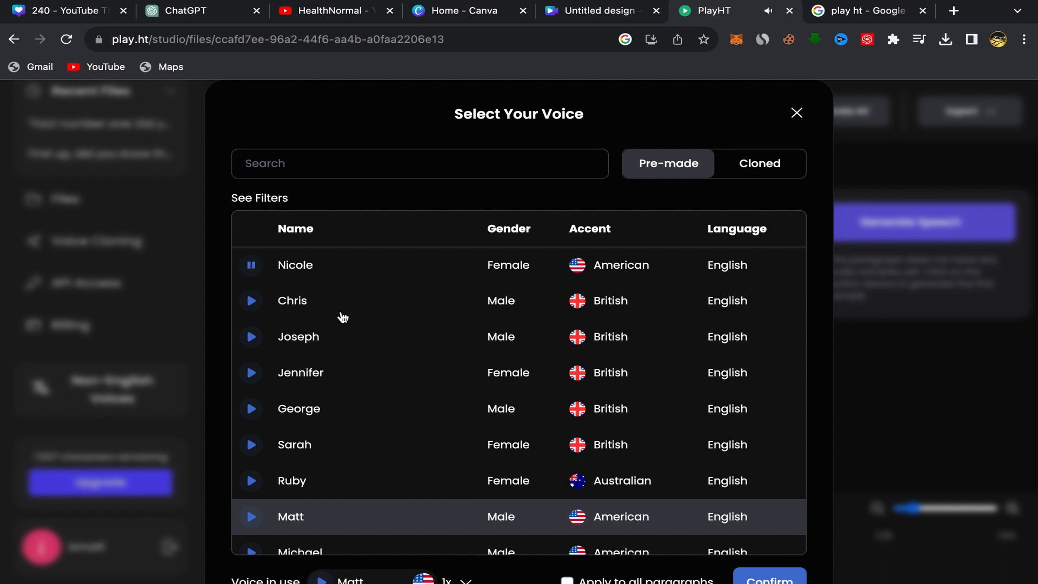
{"action": "left_click", "coordinate": [255, 268]}
{"action": "left_click", "coordinate": [254, 304]}
{"action": "left_click", "coordinate": [252, 306]}
{"action": "left_click", "coordinate": [293, 306]}
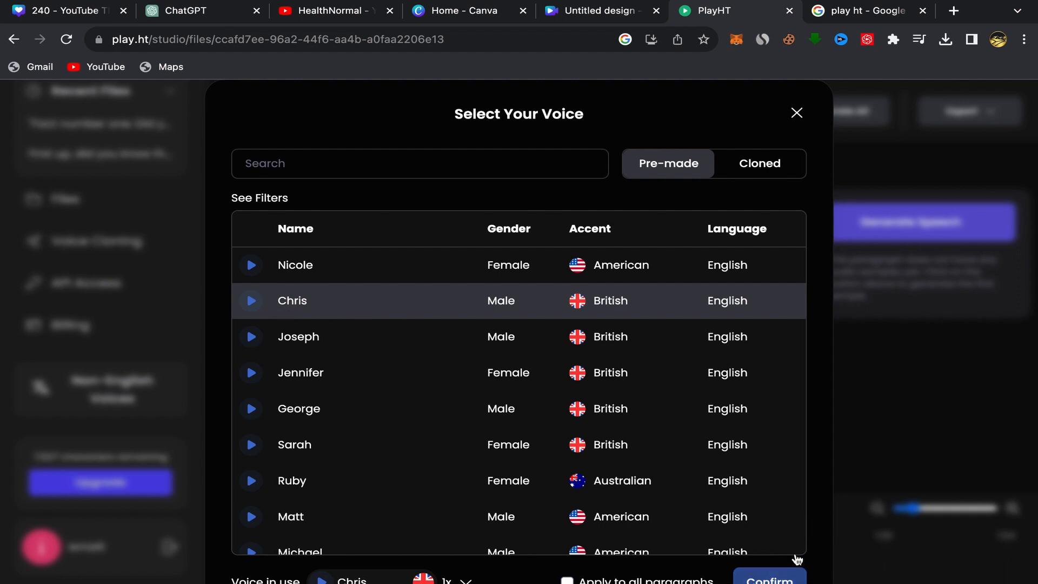
{"action": "left_click", "coordinate": [774, 578]}
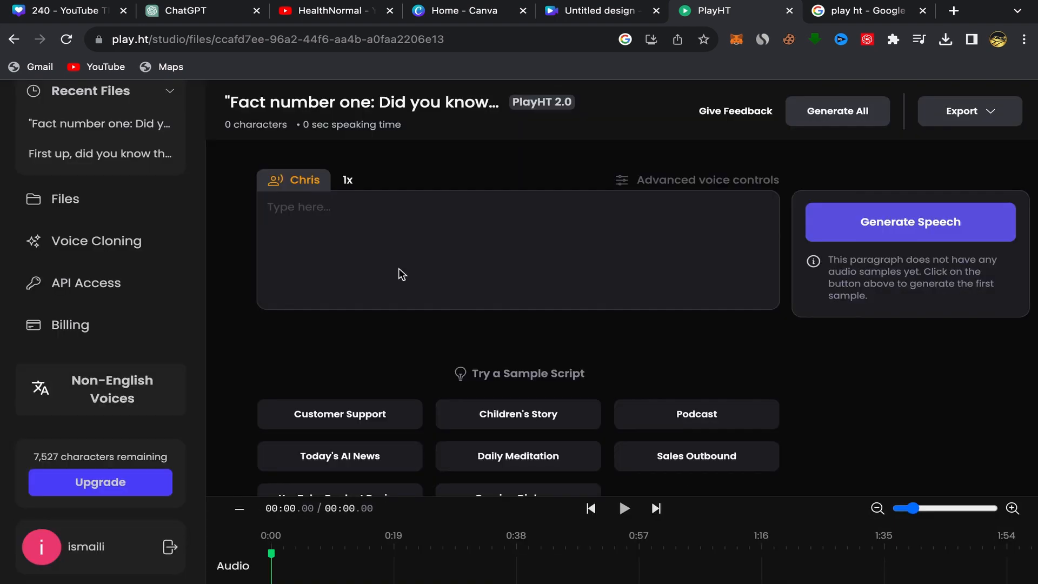
- Paste the copied Fact 1 section into the script and remove the "Host:" prefix before "Did you know"
{"action": "left_click", "coordinate": [284, 207]}
{"action": "right_click", "coordinate": [284, 207]}
{"action": "left_click", "coordinate": [343, 316]}
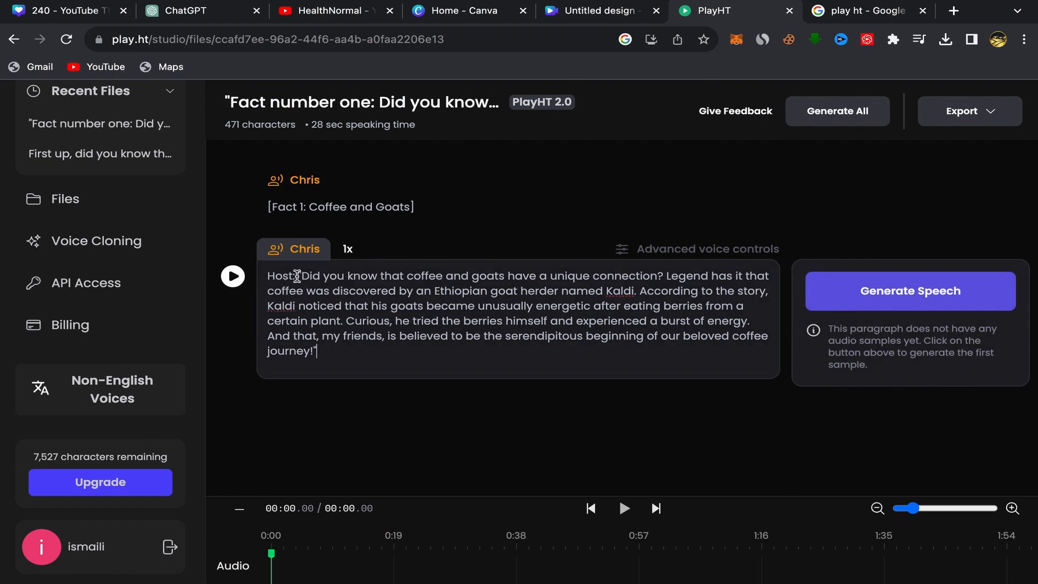
{"action": "key", "text": "BackSpace"}
{"action": "key", "text": "BackSpace"}
{"action": "key", "text": "BackSpace"}
{"action": "key", "text": "BackSpace"}
{"action": "key", "text": "BackSpace"}
{"action": "key", "text": "BackSpace"}
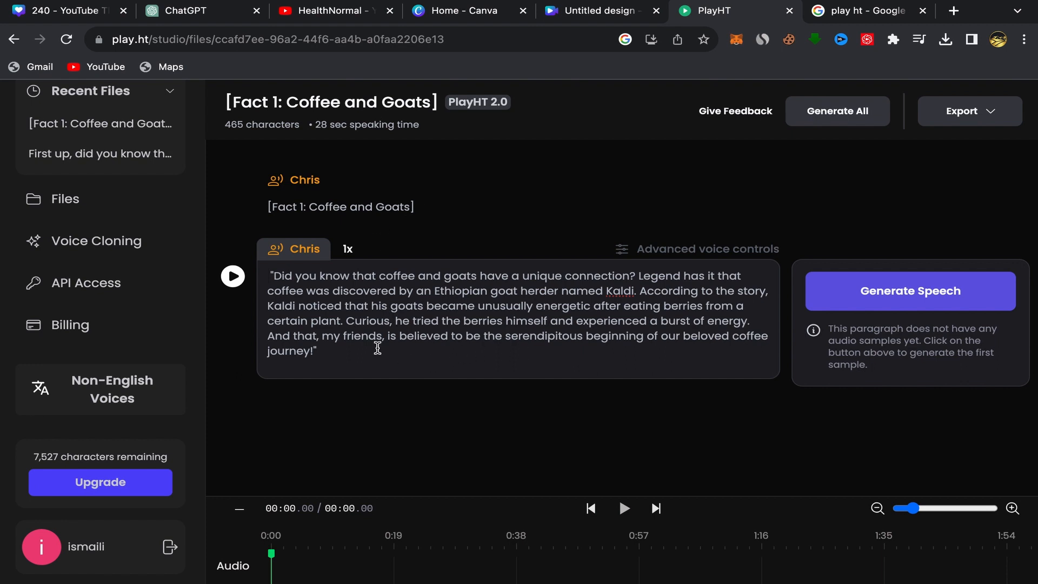
- Delete the end of the script paragraph after "And that, my friends,"
{"action": "left_click", "coordinate": [266, 207]}
{"action": "left_click_drag", "start_coordinate": [266, 206], "coordinate": [429, 211]}
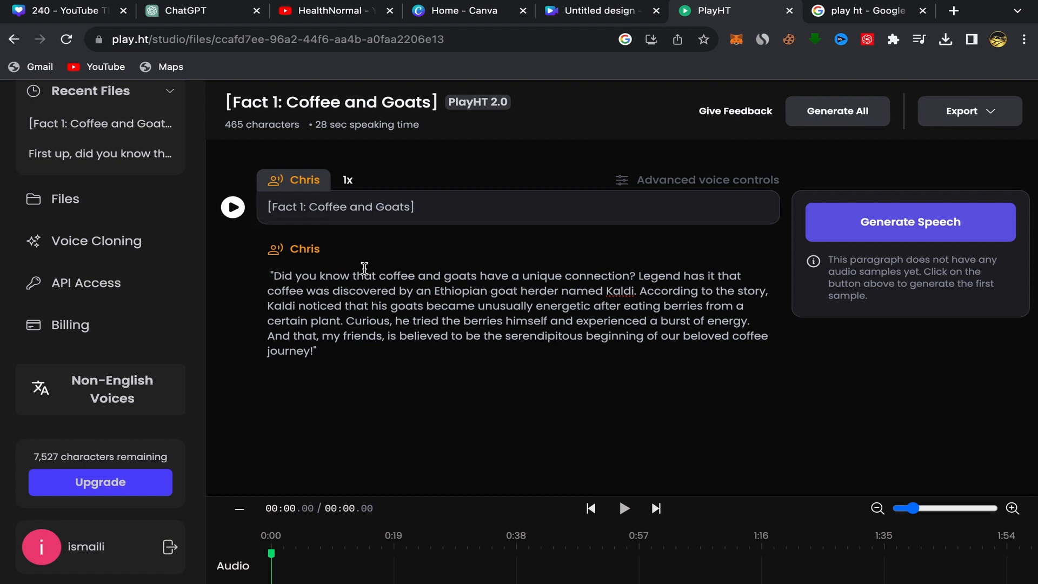
{"action": "left_click", "coordinate": [335, 324]}
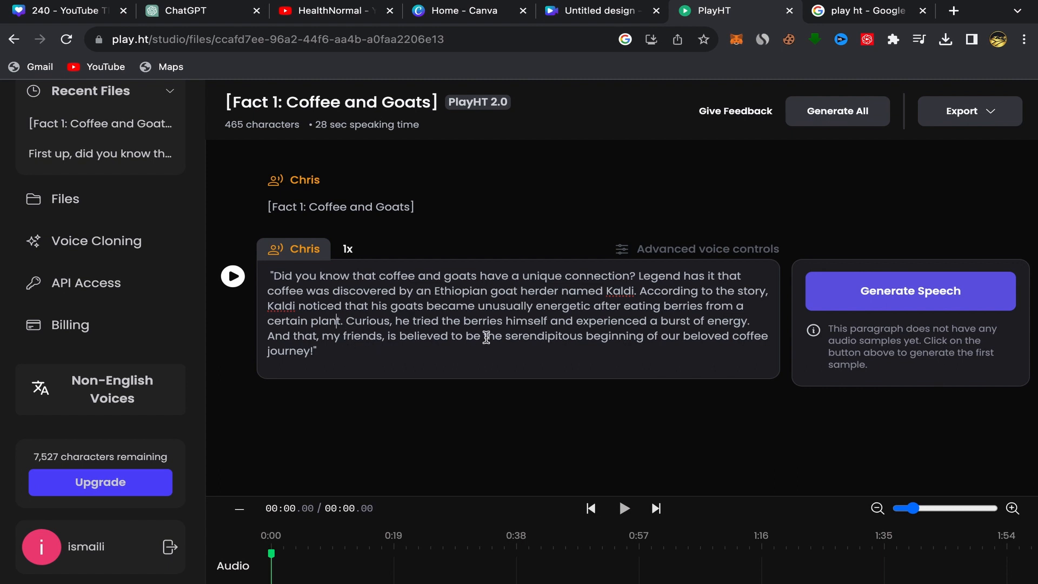
{"action": "left_click", "coordinate": [387, 336]}
{"action": "left_click_drag", "start_coordinate": [387, 336], "coordinate": [490, 357]}
{"action": "key", "text": "BackSpace"}
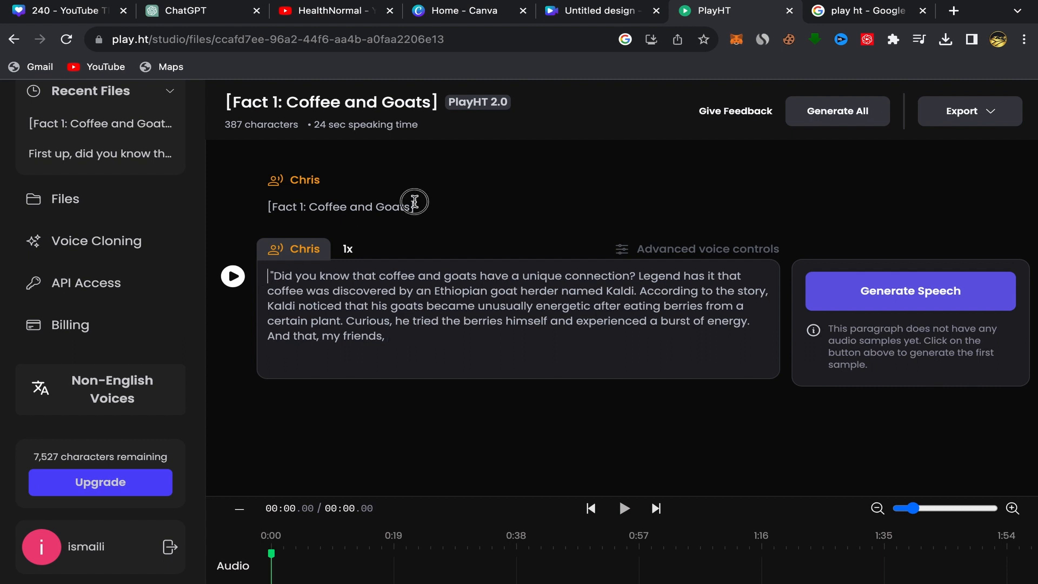
- Remove the separate "[Fact 1: Coffee and Goats]" heading paragraph from the voice-over script
{"action": "left_click_drag", "start_coordinate": [414, 206], "coordinate": [270, 205]}
{"action": "right_click", "coordinate": [322, 206]}
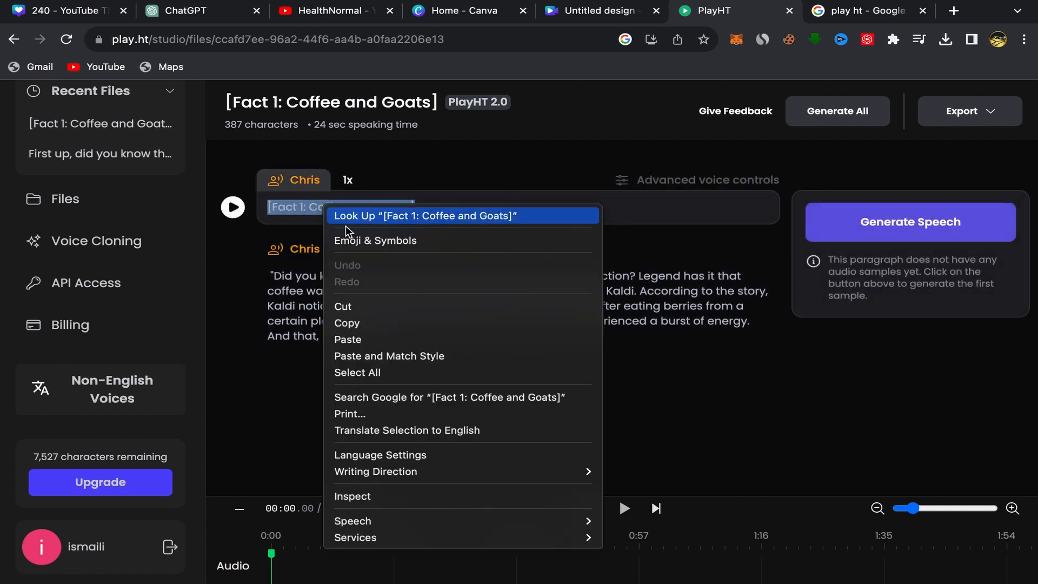
{"action": "left_click", "coordinate": [241, 252]}
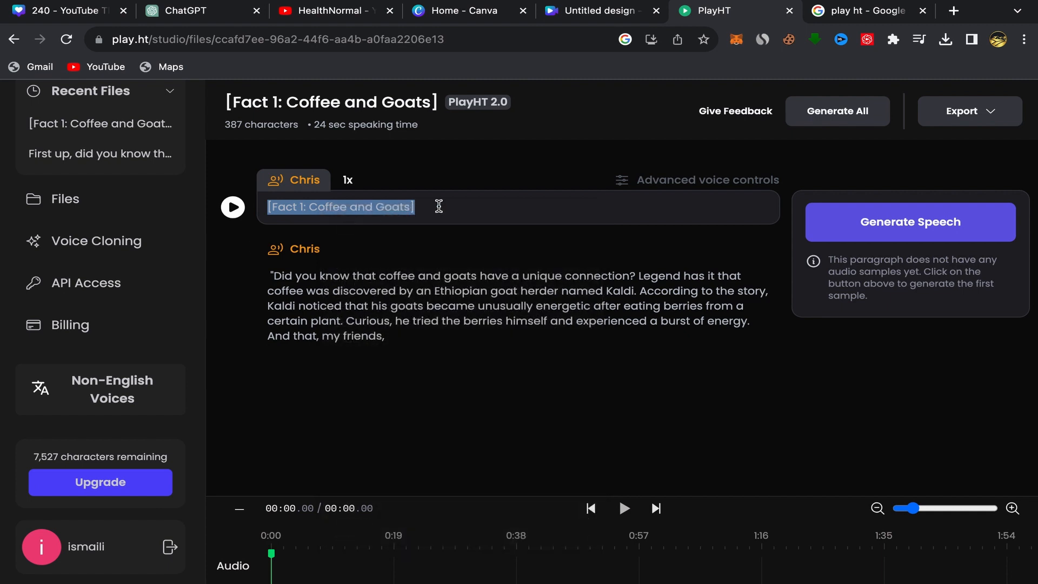
{"action": "left_click", "coordinate": [435, 205]}
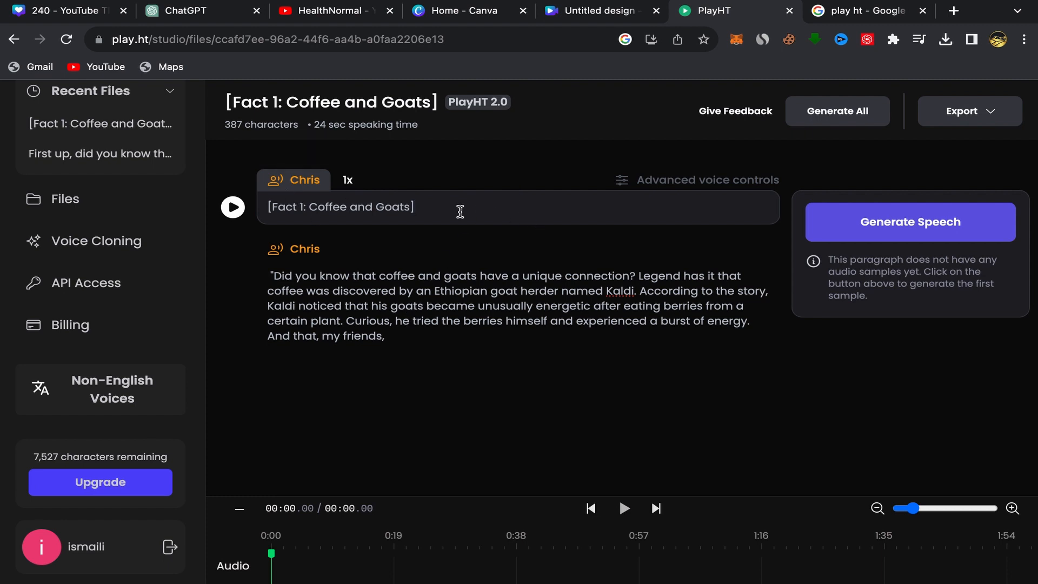
{"action": "left_click_drag", "start_coordinate": [433, 207], "coordinate": [255, 211]}
{"action": "key", "text": "Delete"}
{"action": "key", "text": "Delete"}
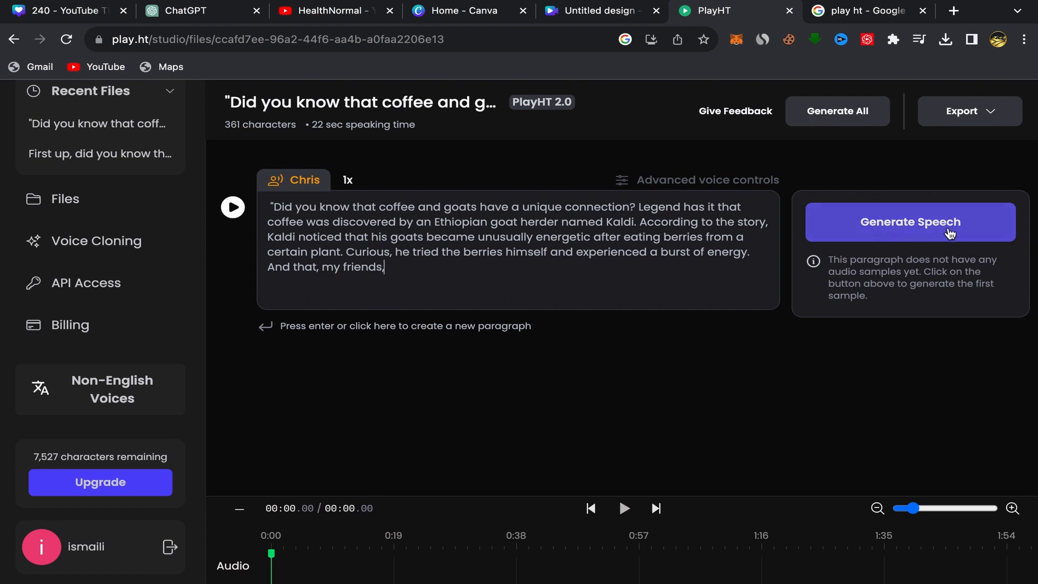
- Generate the speech for the coffee and goats paragraph, then preview and download the audio sample
{"action": "left_click", "coordinate": [913, 222]}
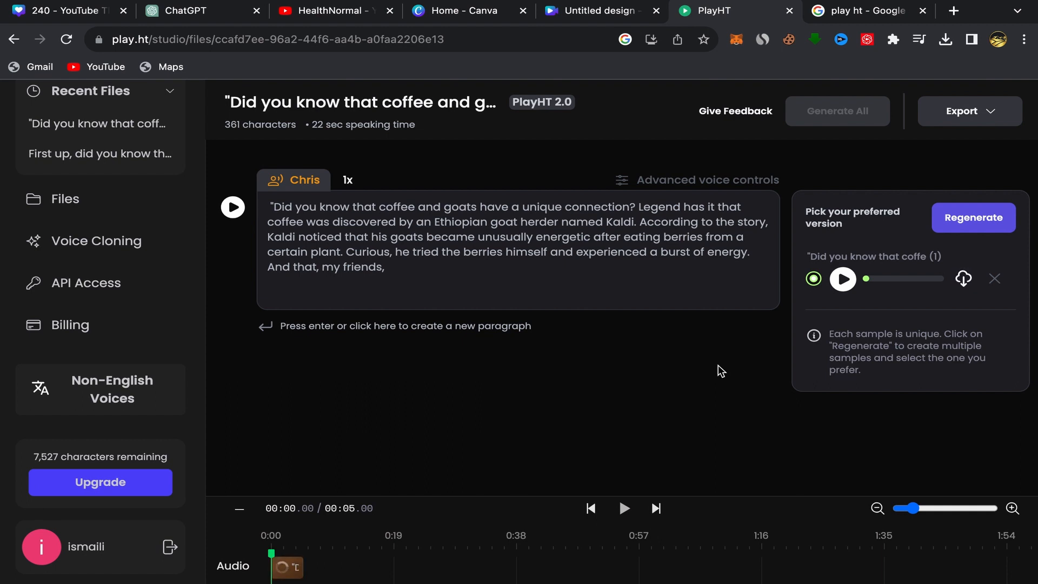
{"action": "left_click", "coordinate": [843, 279]}
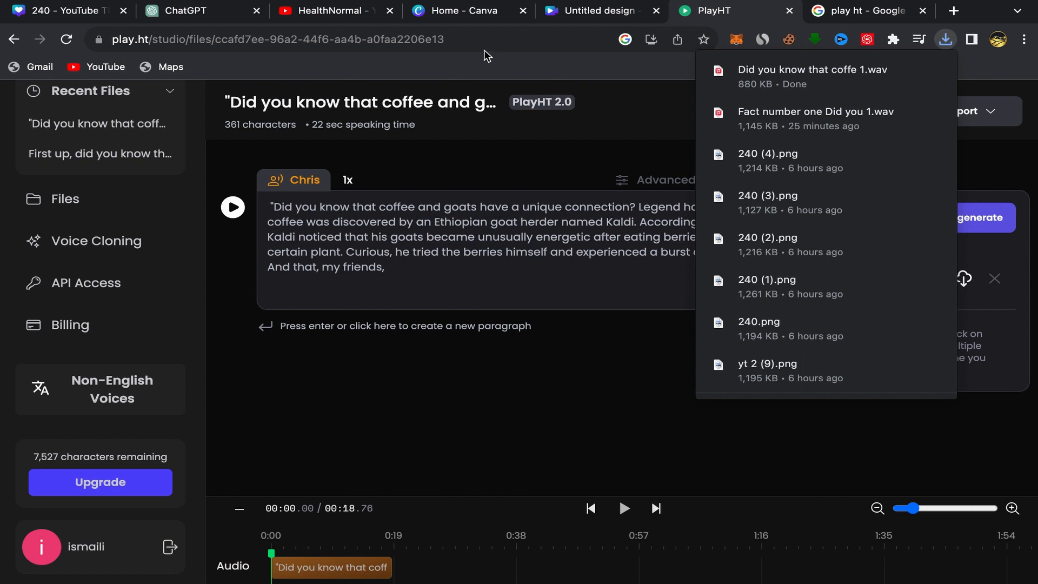
- Switch to Canva, look over the recent designs on the home page, and go to the blank untitled video design
{"action": "left_click", "coordinate": [490, 21]}
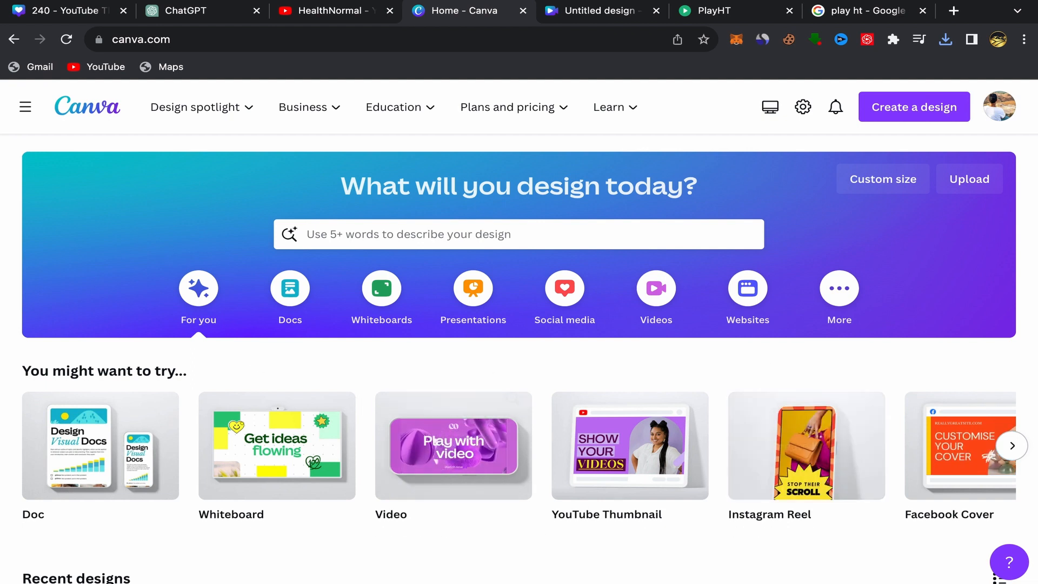
{"action": "scroll", "coordinate": [317, 375], "scroll_direction": "down", "scroll_amount": 5}
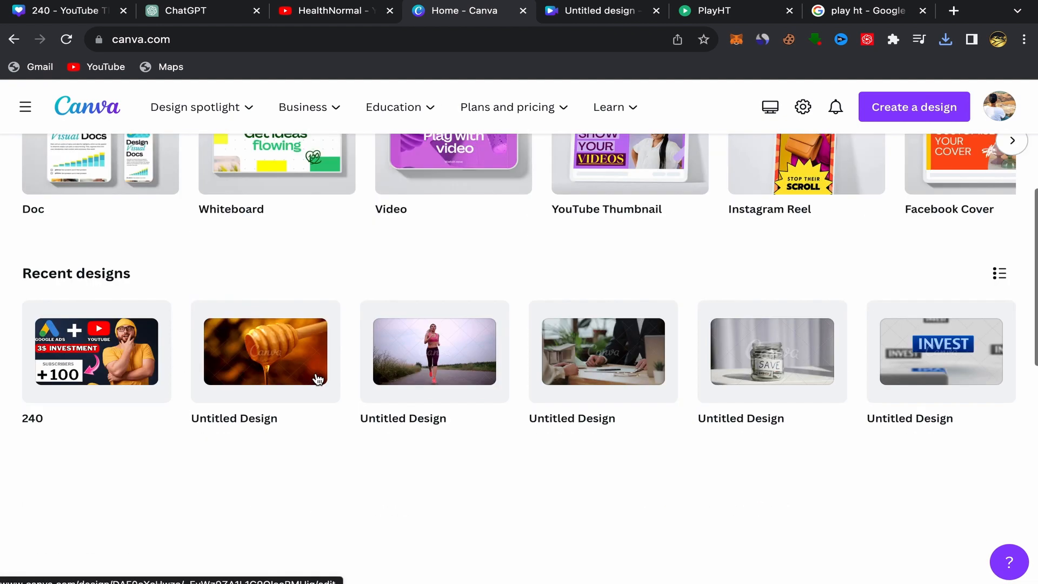
{"action": "scroll", "coordinate": [317, 378], "scroll_direction": "up", "scroll_amount": 5}
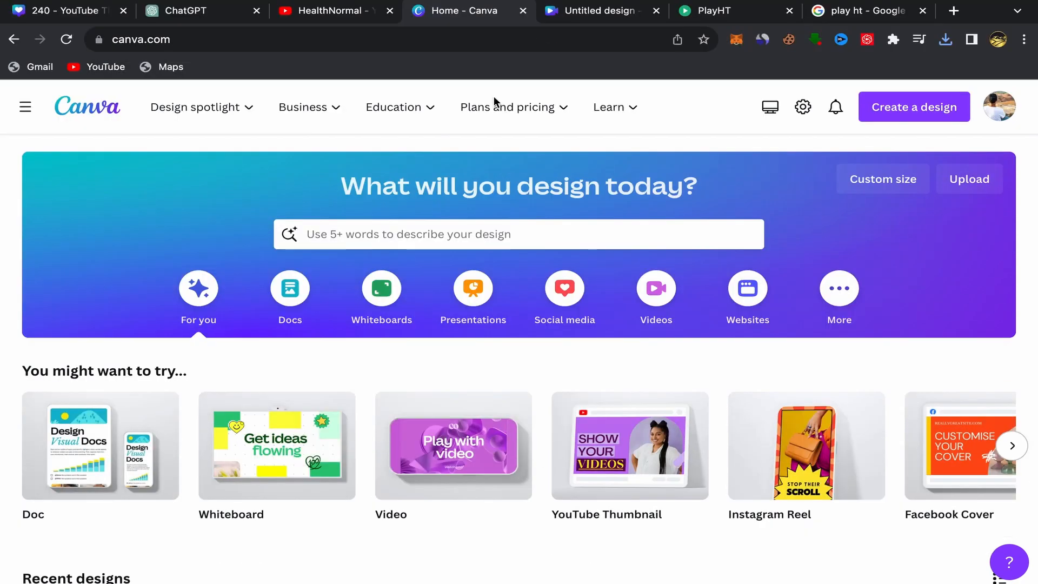
{"action": "left_click", "coordinate": [573, 16]}
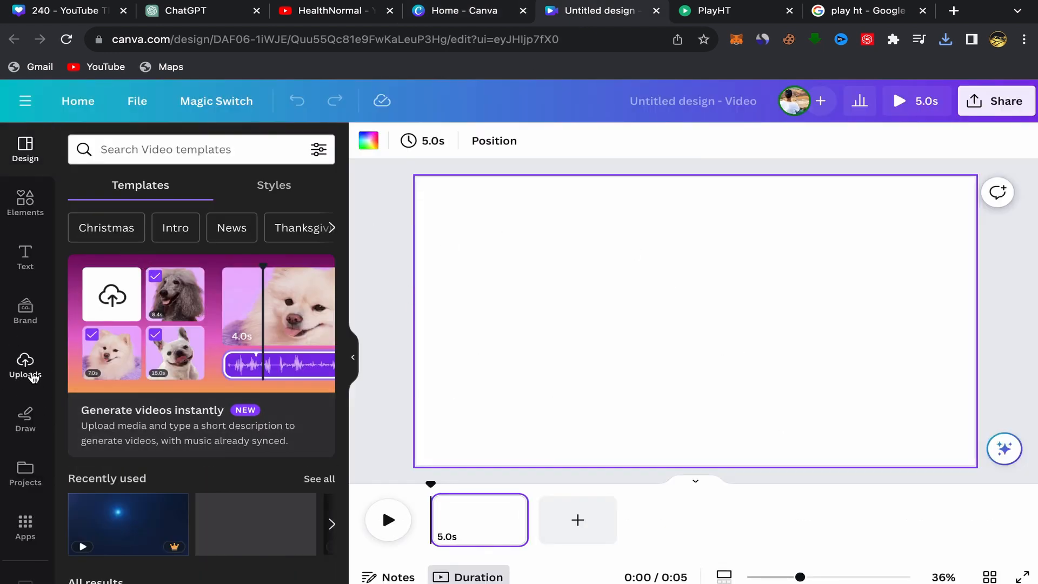
- Upload the voice-over file "Did you know that coffe 1.wav" from Downloads to the Canva uploads
{"action": "left_click", "coordinate": [32, 376]}
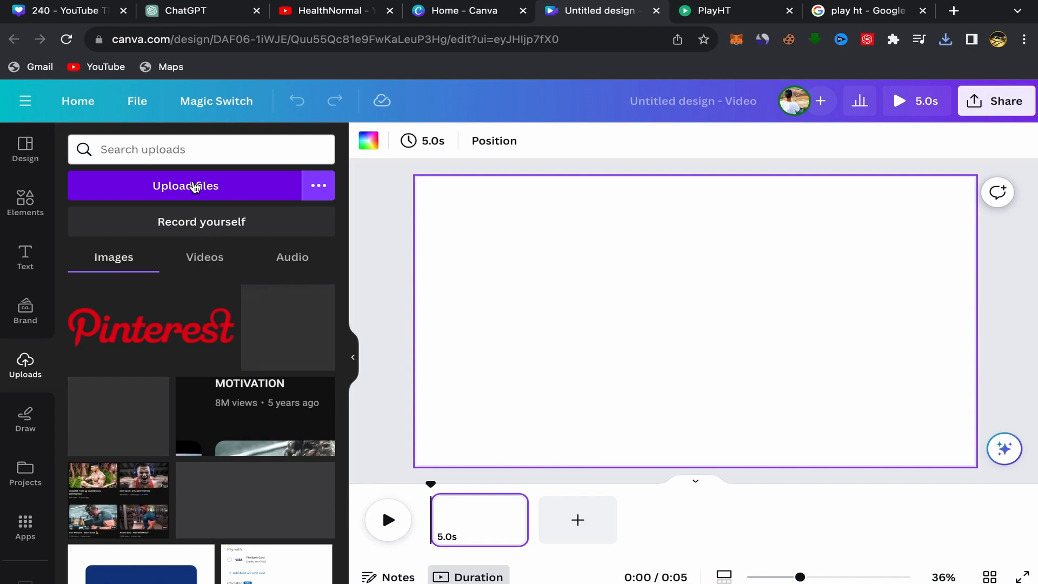
{"action": "left_click", "coordinate": [193, 186]}
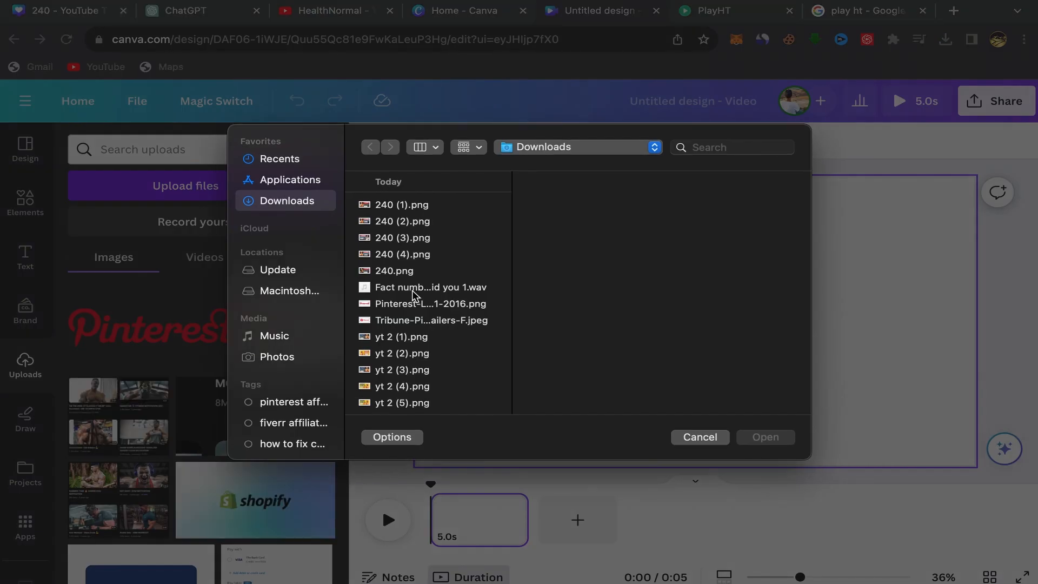
{"action": "left_click", "coordinate": [446, 290]}
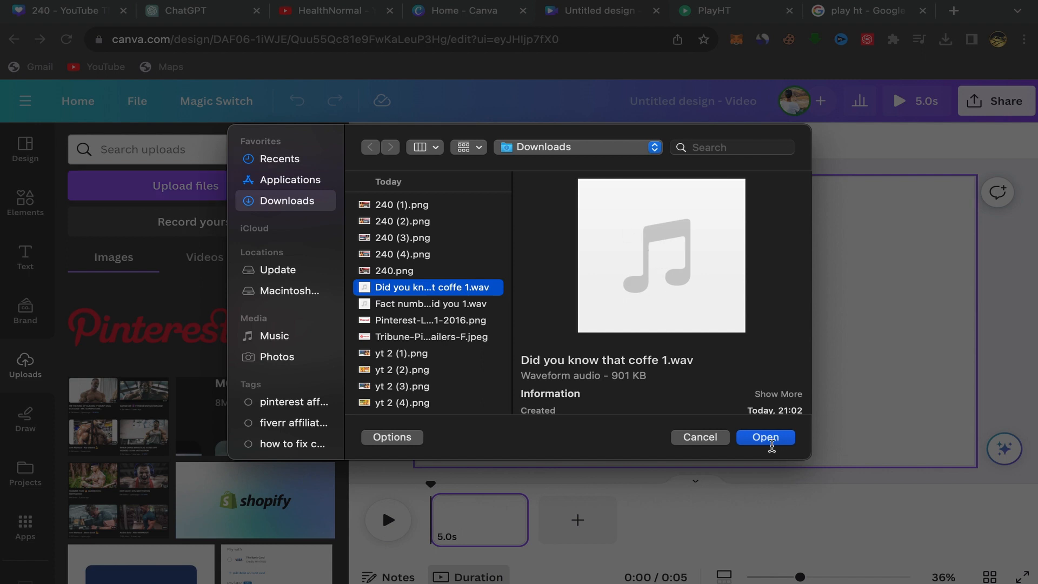
{"action": "left_click", "coordinate": [772, 439]}
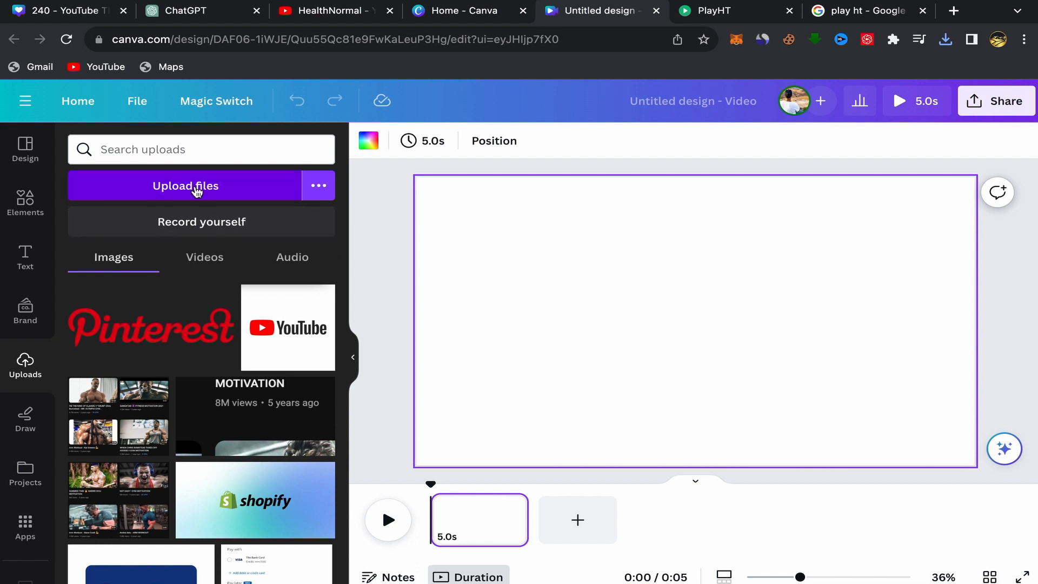
{"action": "left_click", "coordinate": [196, 187]}
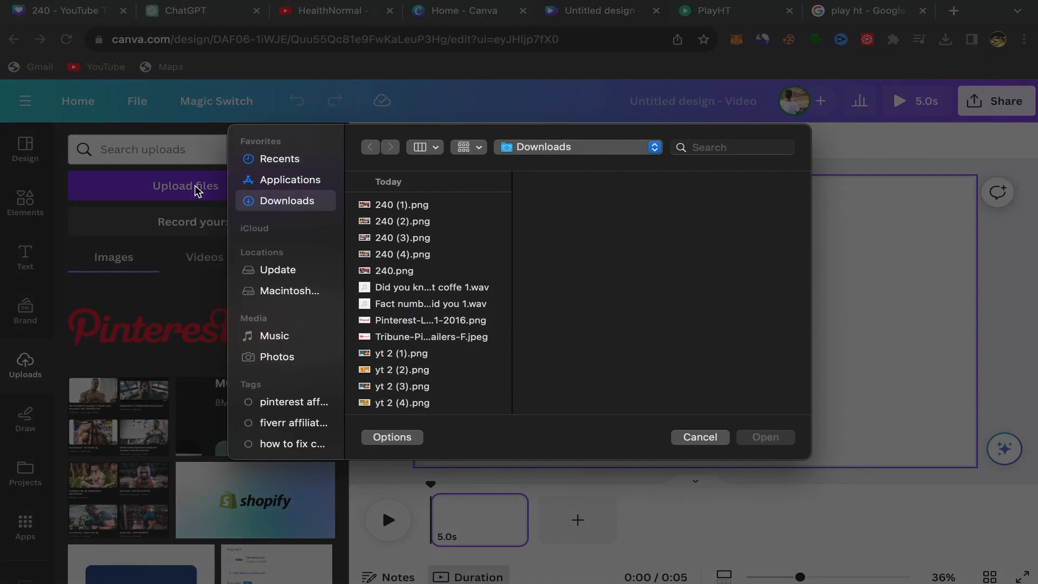
{"action": "left_click", "coordinate": [428, 291]}
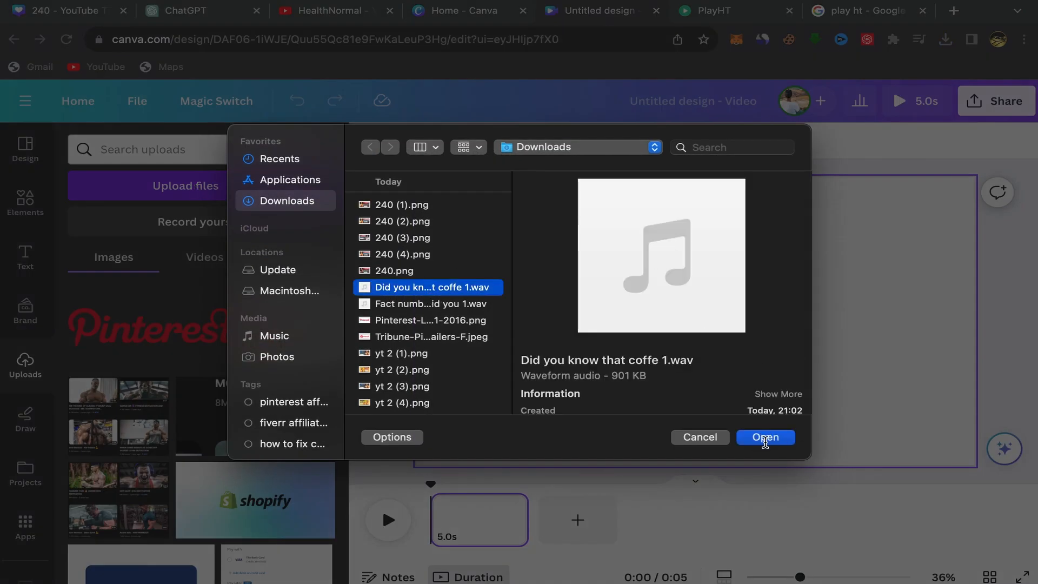
{"action": "left_click", "coordinate": [766, 437]}
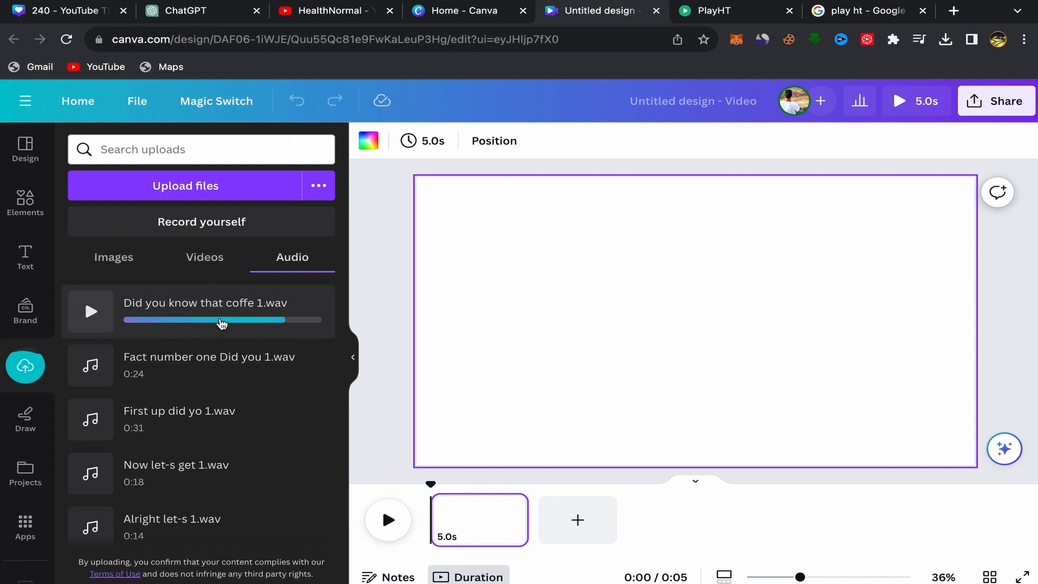
- Add the "Did you know that coffe 1.wav" audio to the video timeline and append five blank pages
{"action": "left_click", "coordinate": [192, 309]}
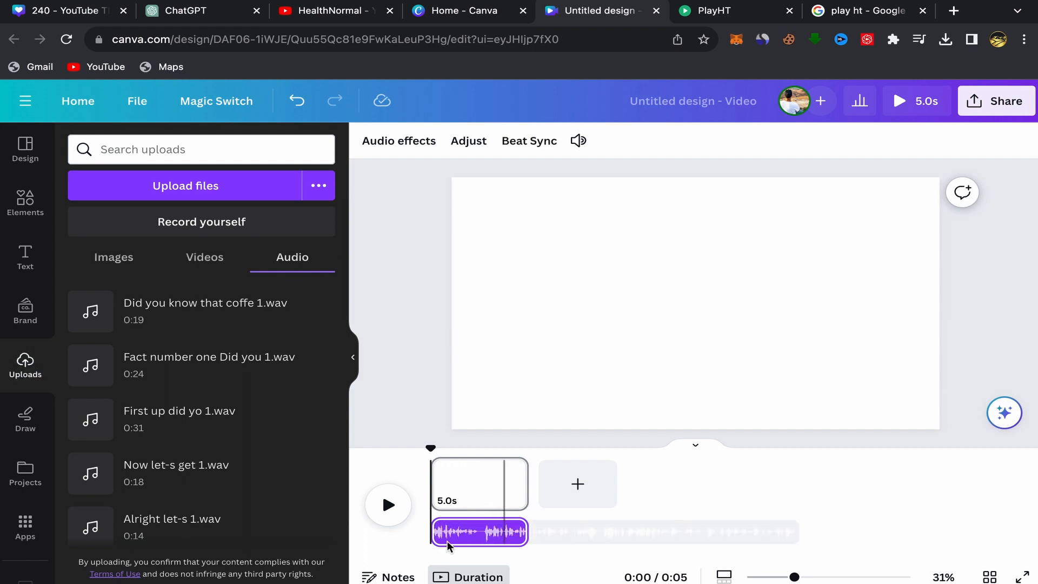
{"action": "left_click", "coordinate": [577, 493]}
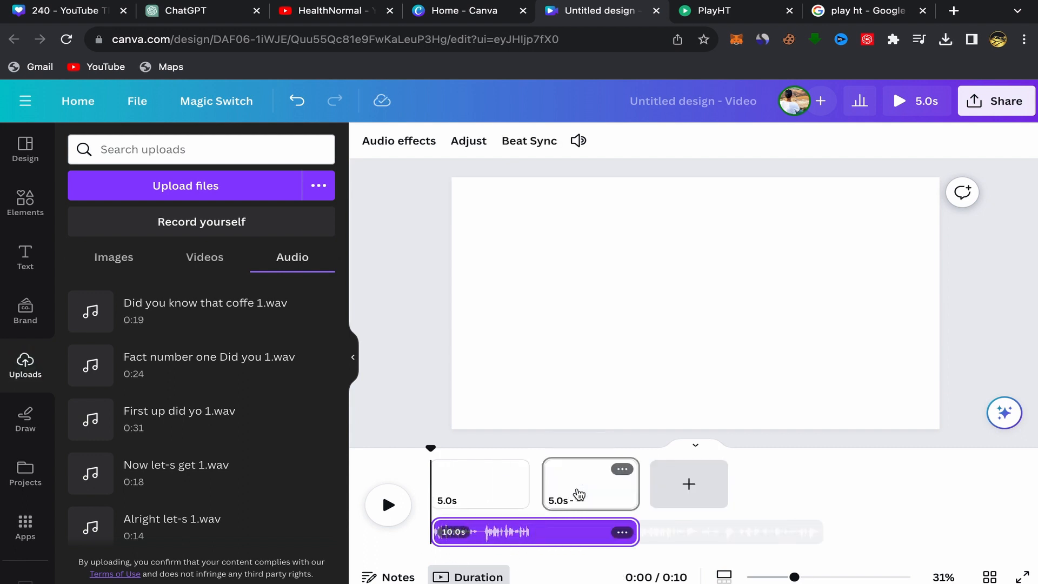
{"action": "left_click", "coordinate": [689, 488]}
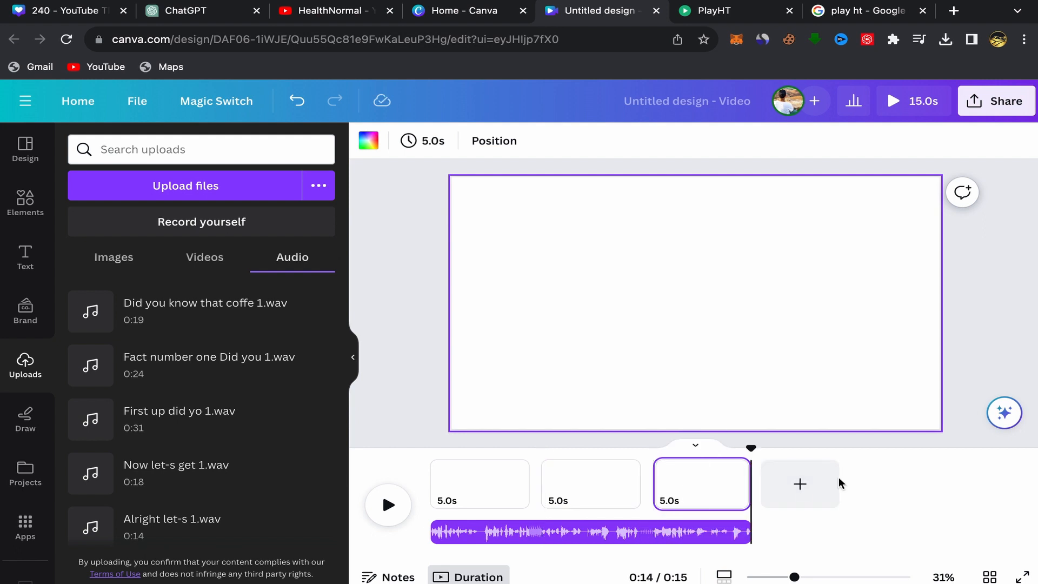
{"action": "left_click", "coordinate": [799, 484]}
{"action": "left_click", "coordinate": [913, 487]}
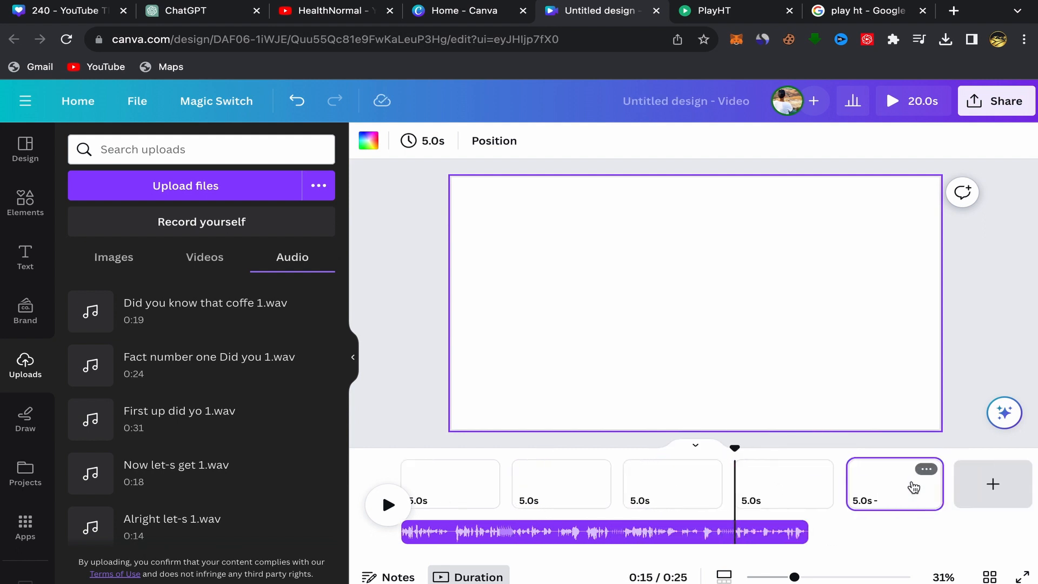
{"action": "left_click", "coordinate": [975, 486]}
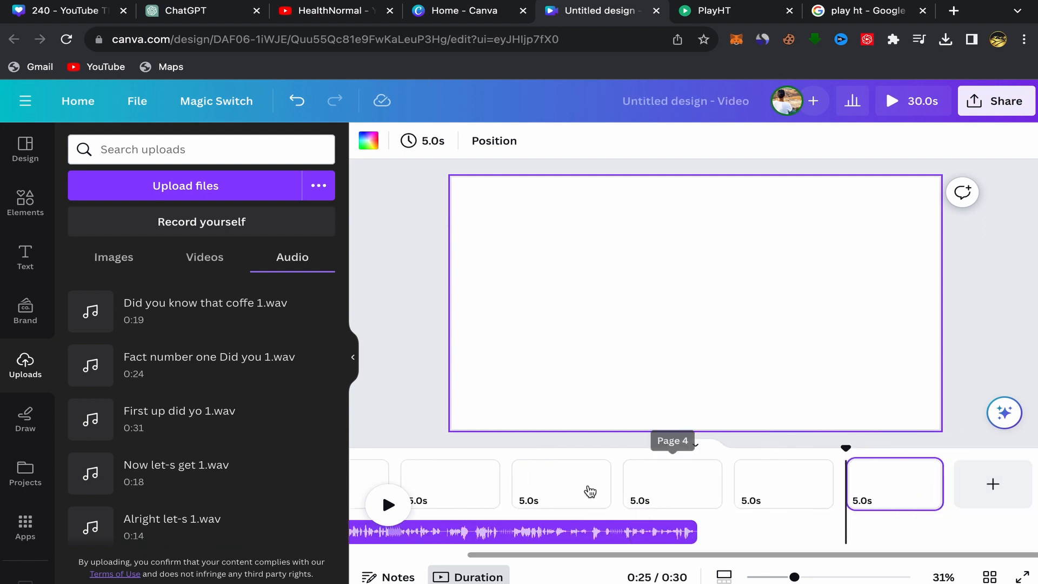
- Add a Dissolve transition of 0.3 seconds after the first page and apply it between all pages
{"action": "scroll", "coordinate": [590, 490], "scroll_direction": "left", "scroll_amount": 3}
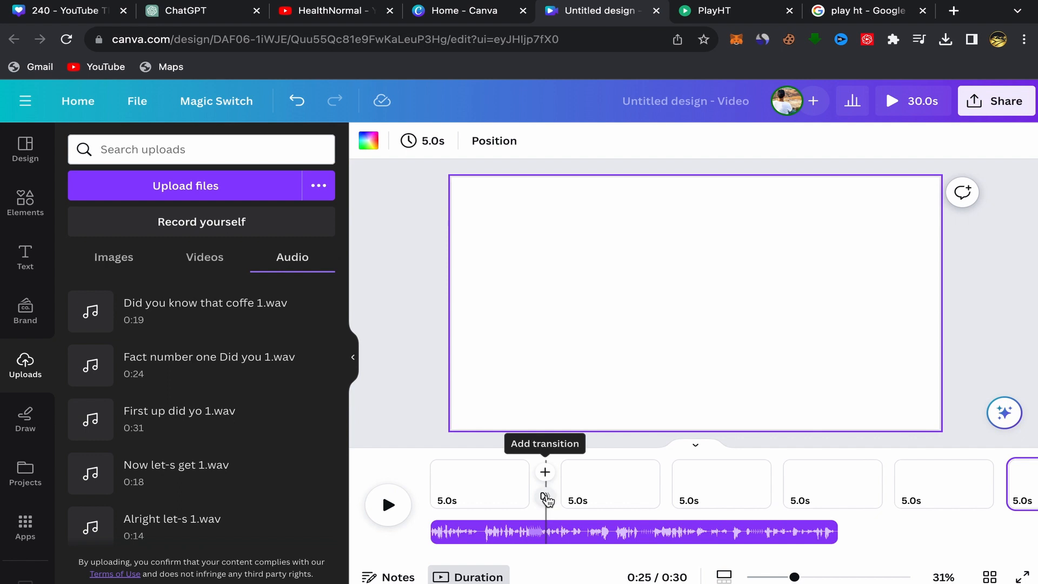
{"action": "left_click", "coordinate": [544, 496]}
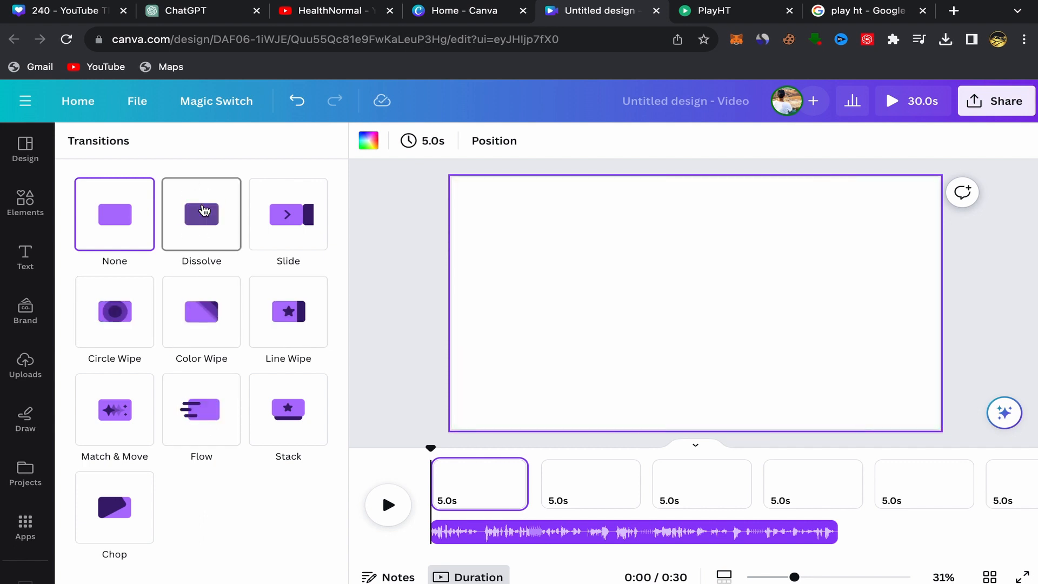
{"action": "left_click", "coordinate": [204, 211]}
{"action": "left_click", "coordinate": [119, 325]}
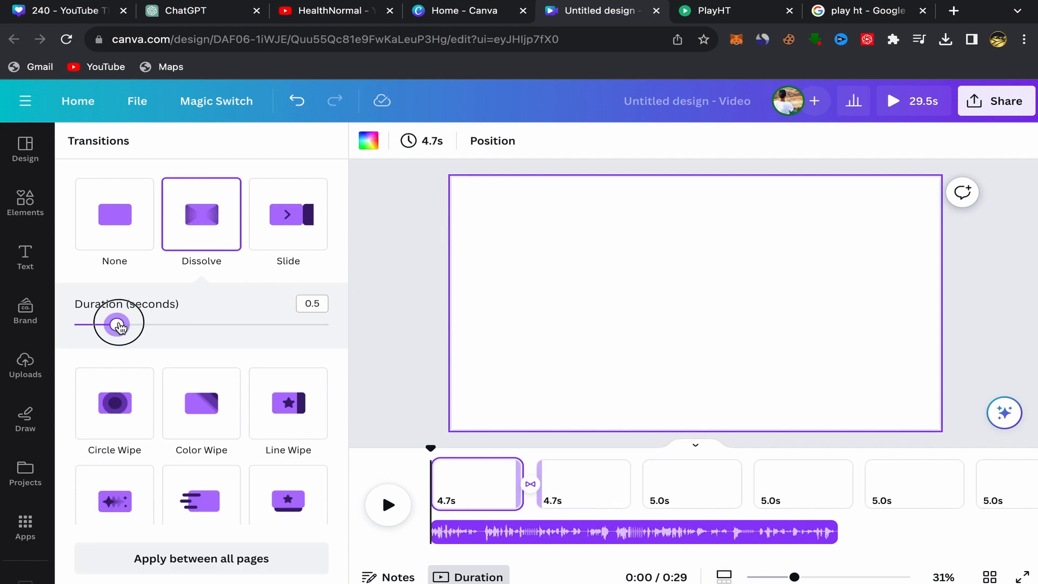
{"action": "left_click_drag", "start_coordinate": [118, 326], "coordinate": [96, 326]}
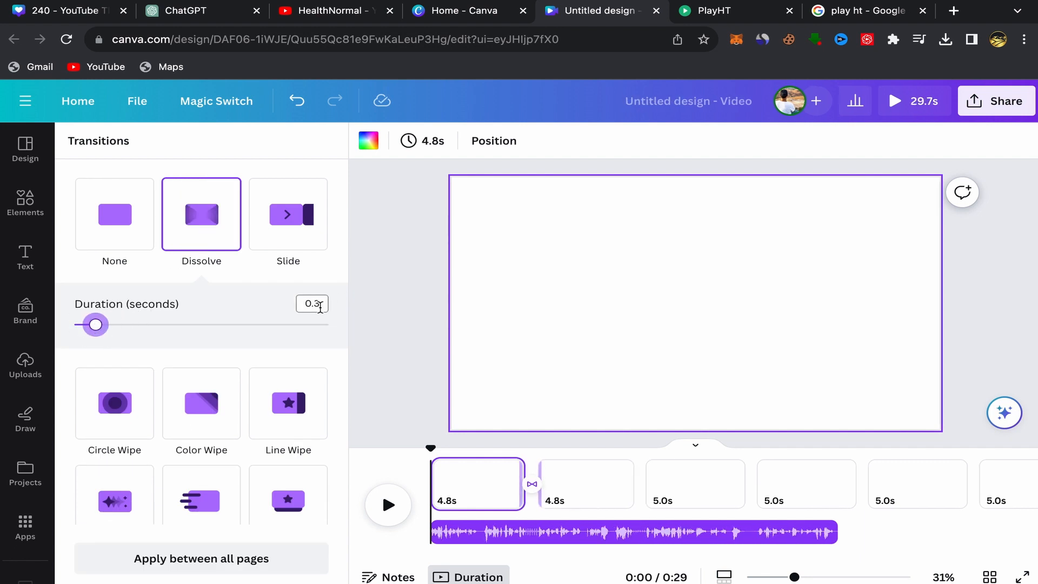
{"action": "left_click", "coordinate": [200, 562]}
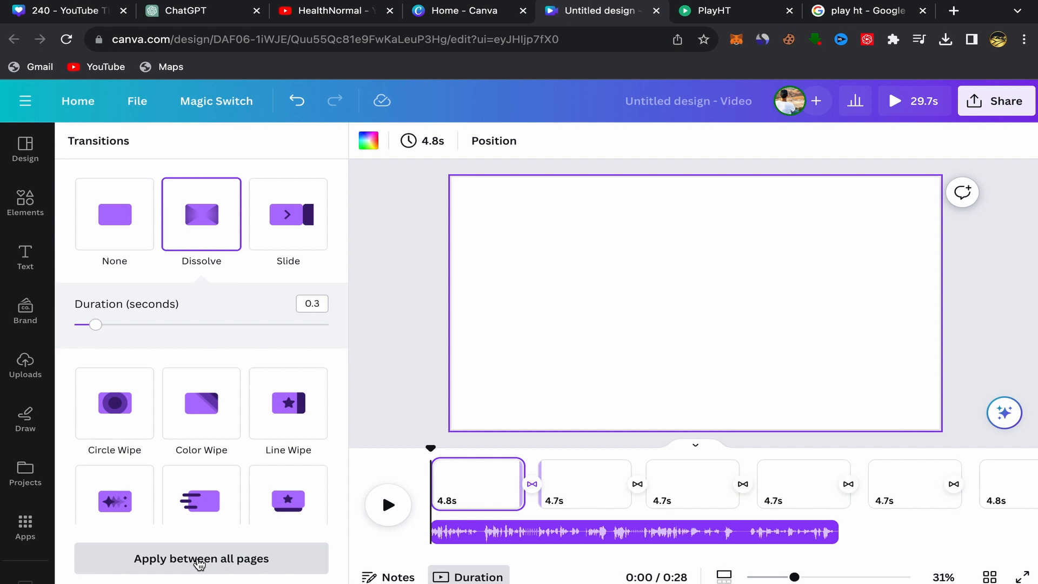
- Select the first page and search the elements library for "coffee", limiting the results to videos
{"action": "left_click", "coordinate": [393, 369]}
{"action": "left_click", "coordinate": [449, 488]}
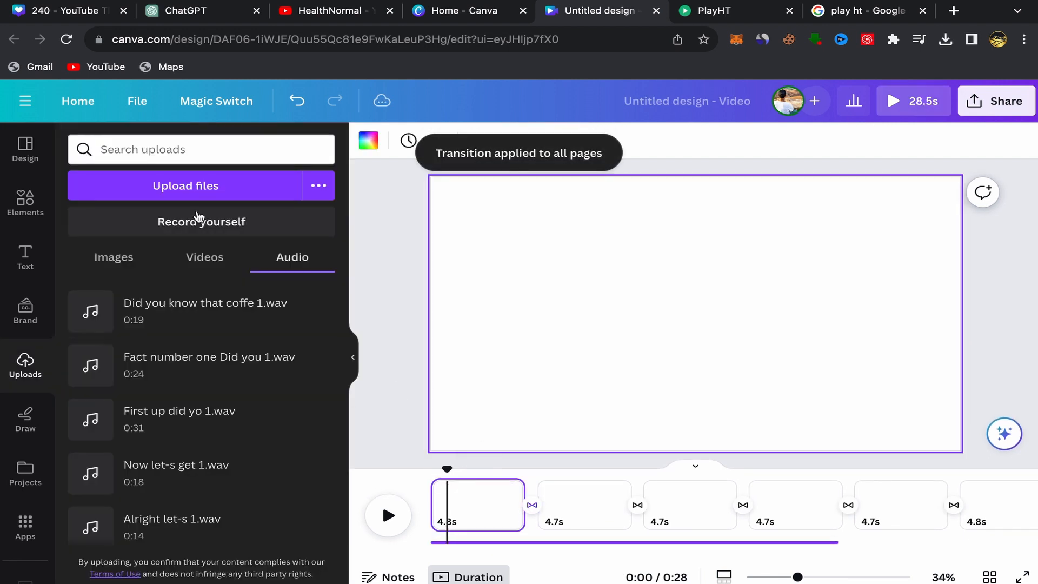
{"action": "left_click", "coordinate": [22, 186]}
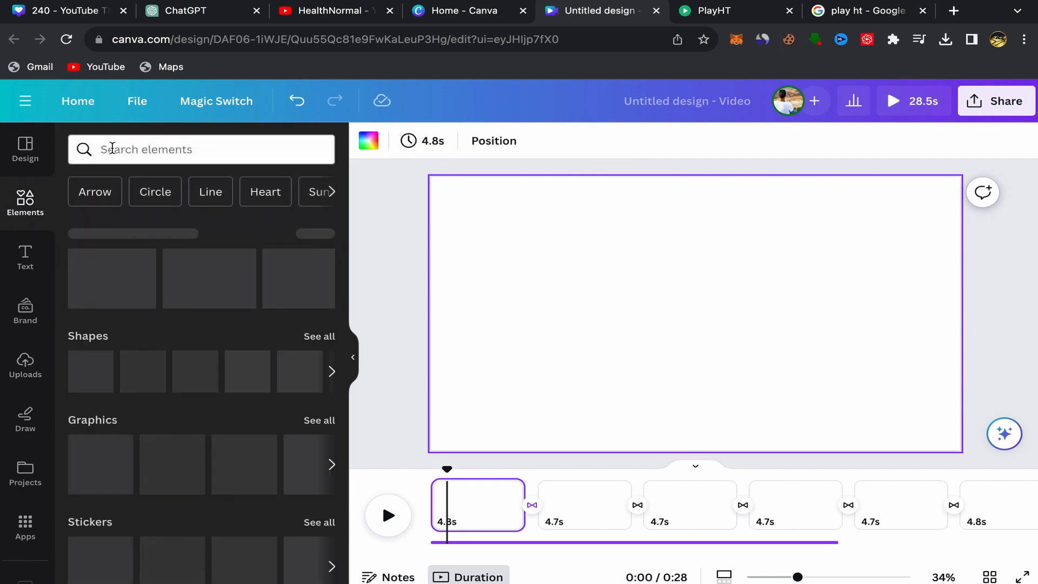
{"action": "left_click", "coordinate": [112, 148]}
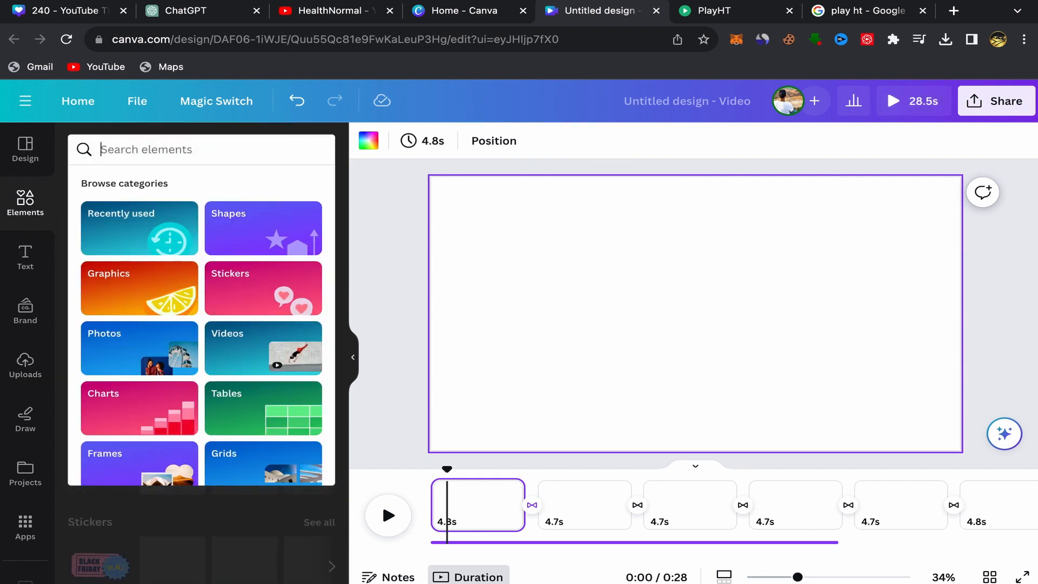
{"action": "type", "text": "coffee"}
{"action": "key", "text": "Return"}
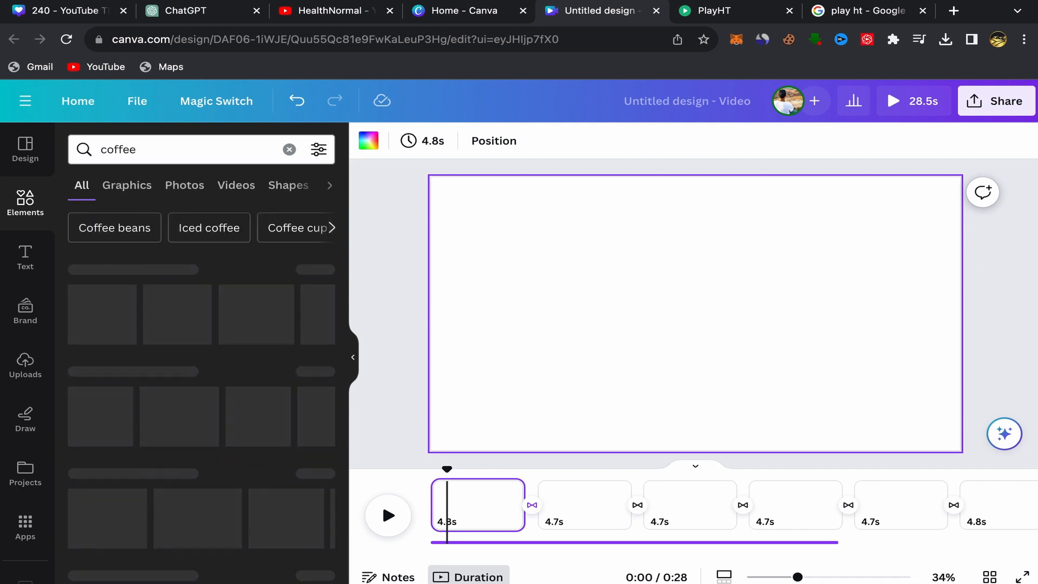
{"action": "left_click", "coordinate": [242, 187]}
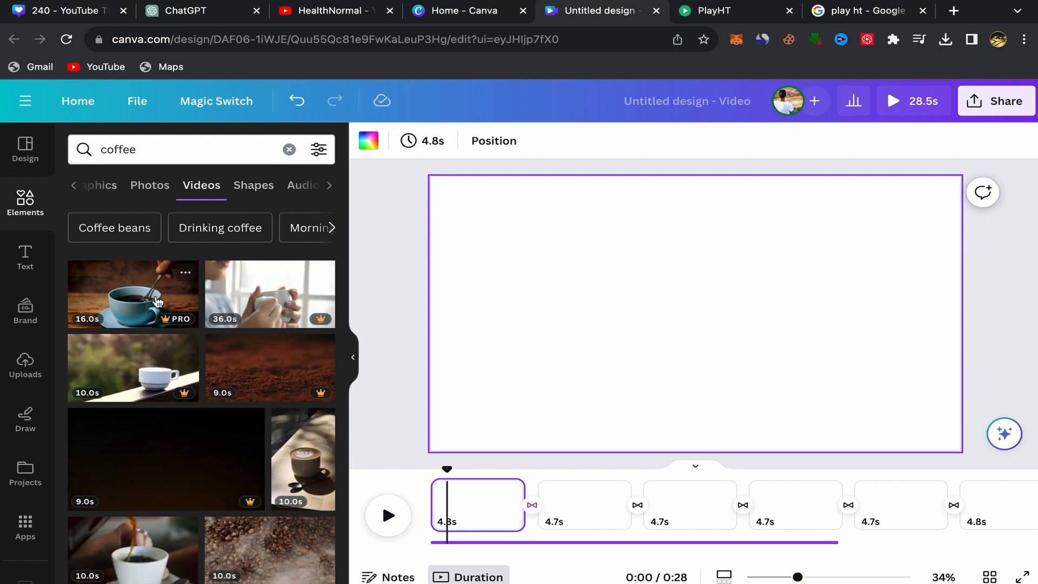
- Set the 16-second video of a blue coffee cup being stirred as the first page's background and trim the page to 3.0 seconds
{"action": "scroll", "coordinate": [162, 421], "scroll_direction": "down", "scroll_amount": 10}
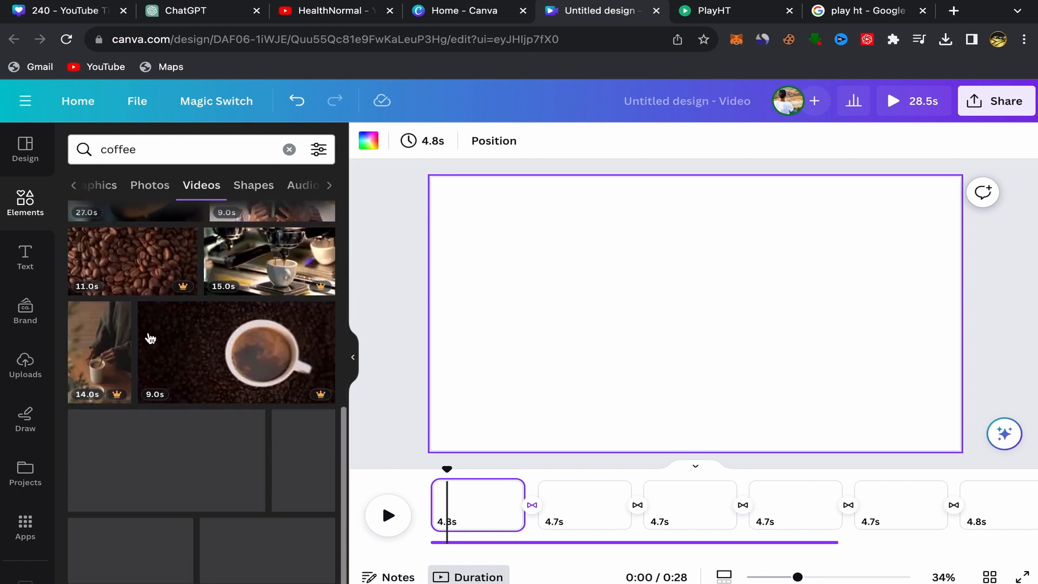
{"action": "scroll", "coordinate": [231, 421], "scroll_direction": "up", "scroll_amount": 8}
{"action": "scroll", "coordinate": [232, 420], "scroll_direction": "down", "scroll_amount": 6}
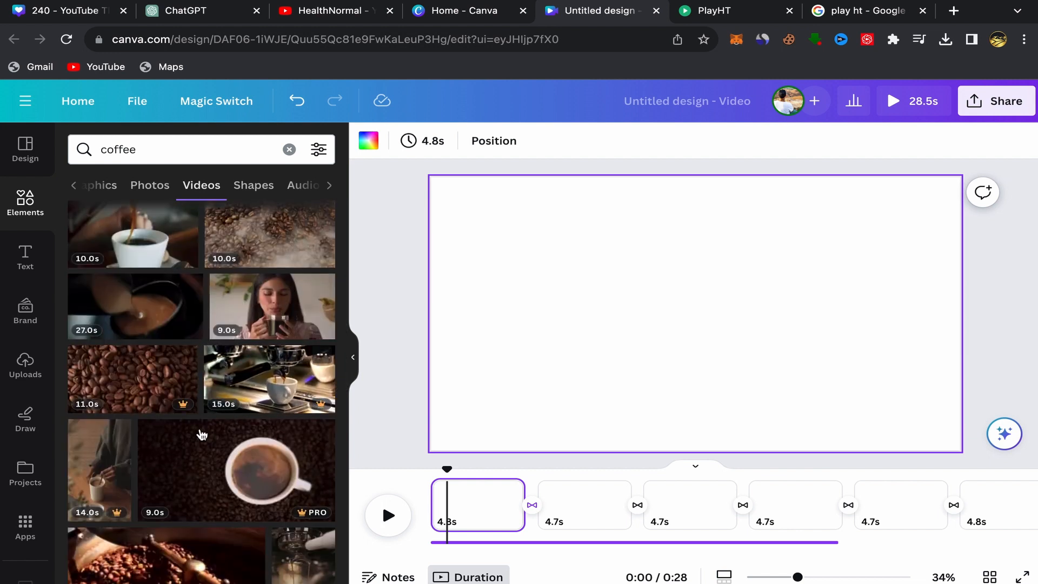
{"action": "scroll", "coordinate": [202, 429], "scroll_direction": "down", "scroll_amount": 2}
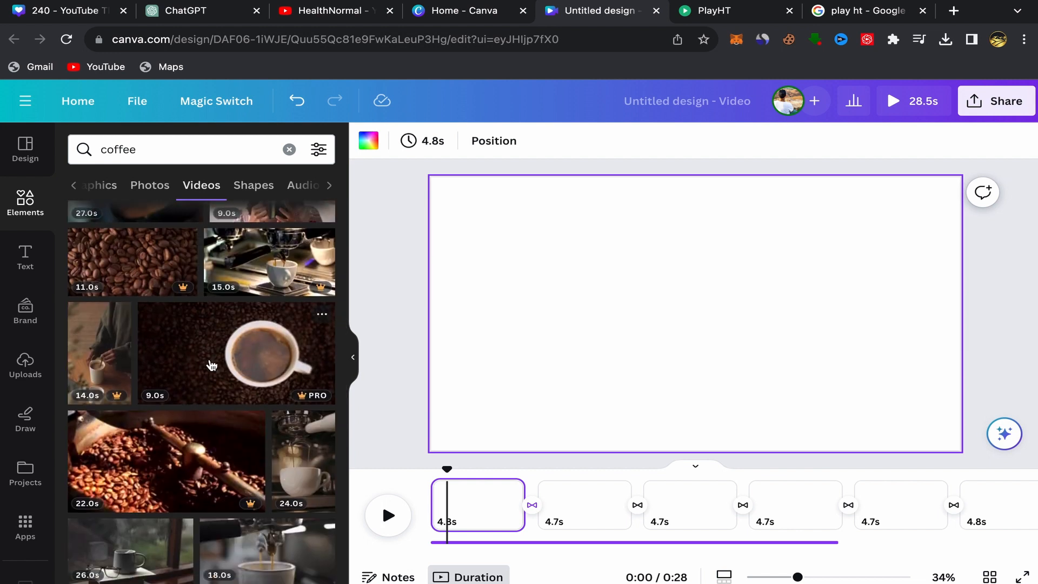
{"action": "scroll", "coordinate": [211, 365], "scroll_direction": "down", "scroll_amount": 1}
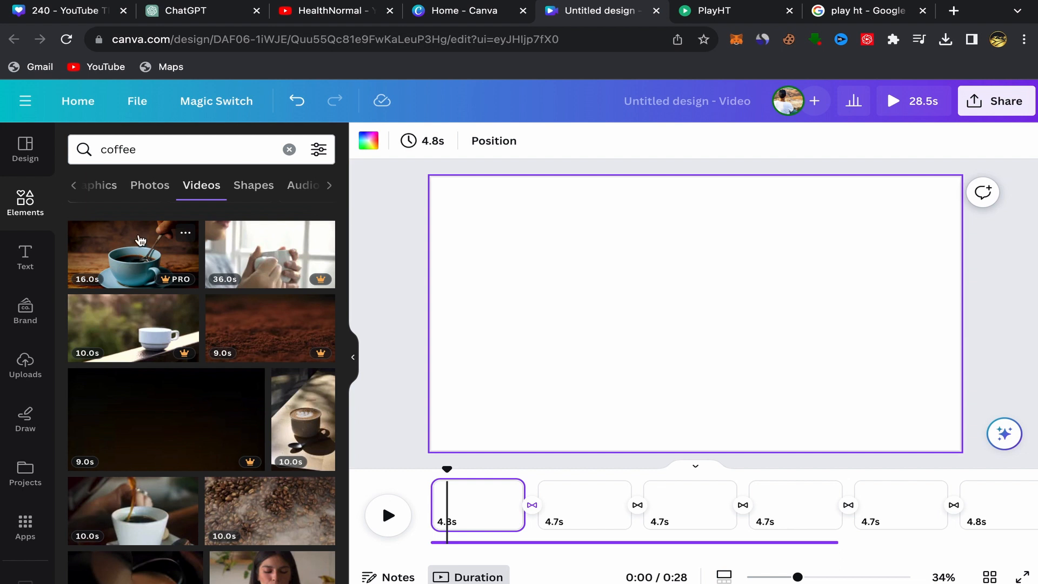
{"action": "left_click", "coordinate": [138, 255]}
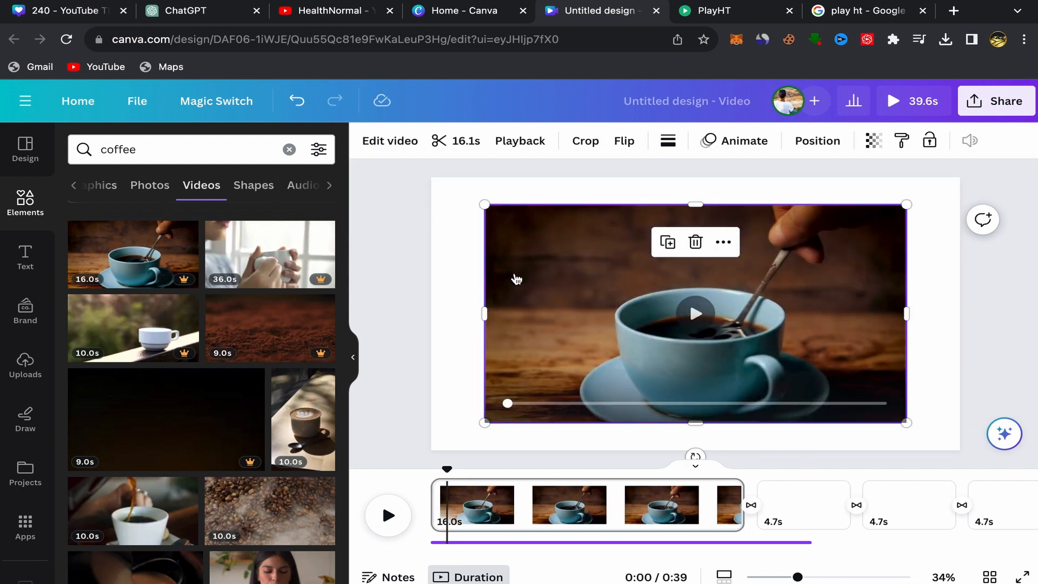
{"action": "left_click", "coordinate": [723, 241]}
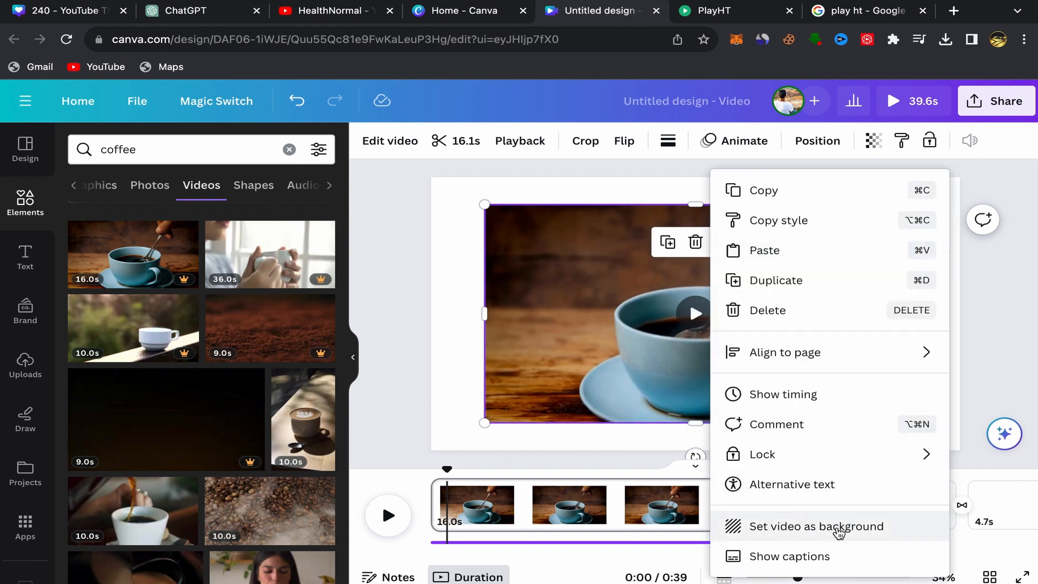
{"action": "left_click", "coordinate": [795, 527]}
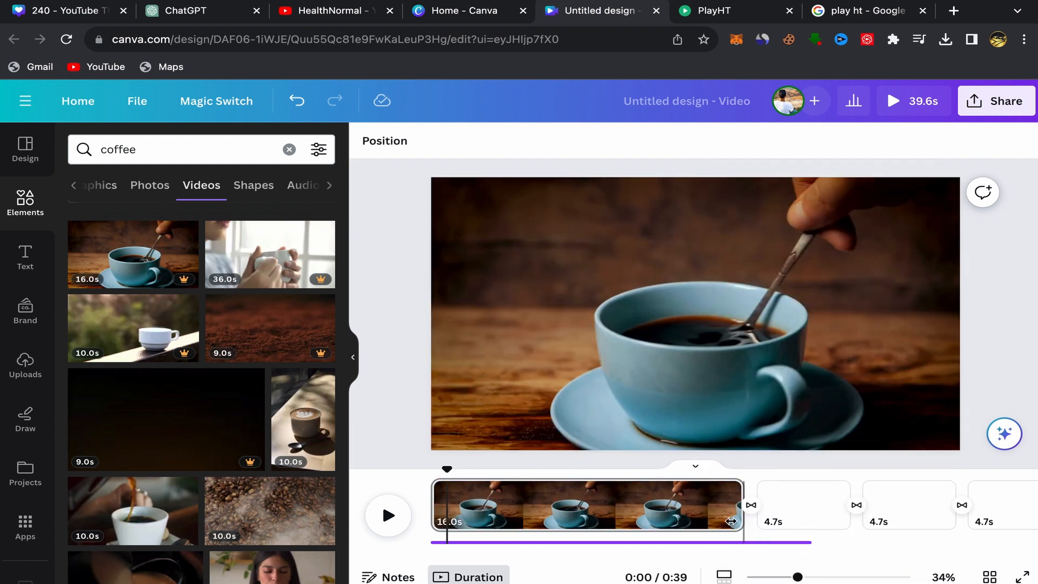
{"action": "left_click_drag", "start_coordinate": [741, 518], "coordinate": [487, 522]}
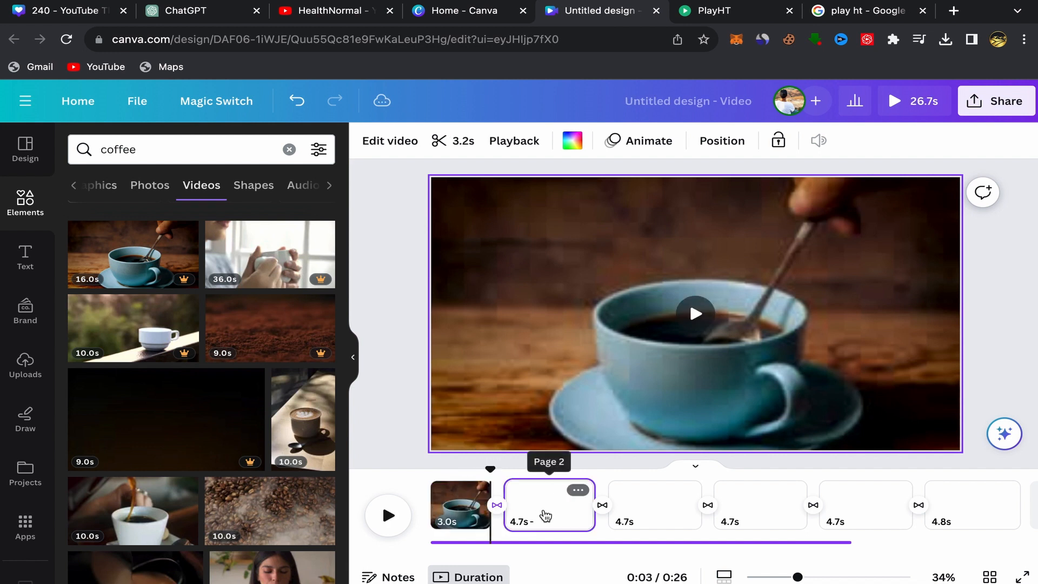
- Set the 36-second video of hands holding a white mug as page 2's background and trim the page to about 3.1 seconds
{"action": "left_click", "coordinate": [542, 514]}
{"action": "mouse_move", "coordinate": [259, 273]}
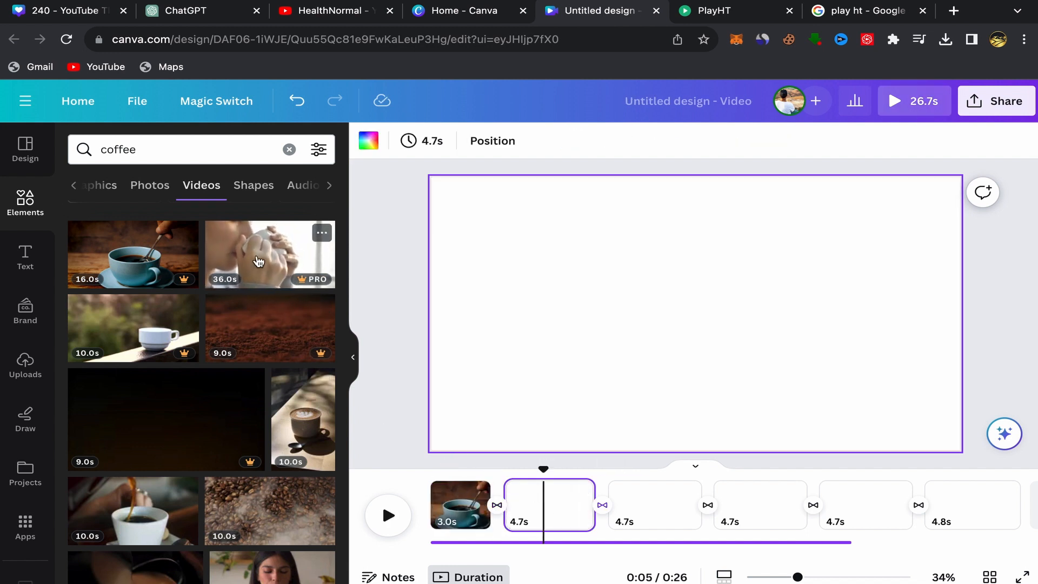
{"action": "left_click", "coordinate": [245, 254]}
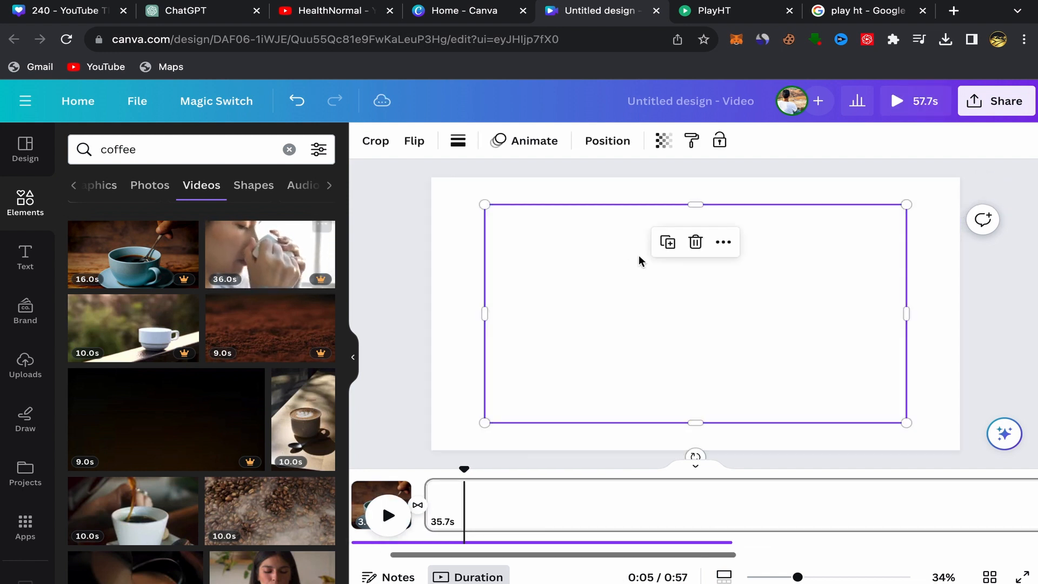
{"action": "left_click", "coordinate": [728, 244]}
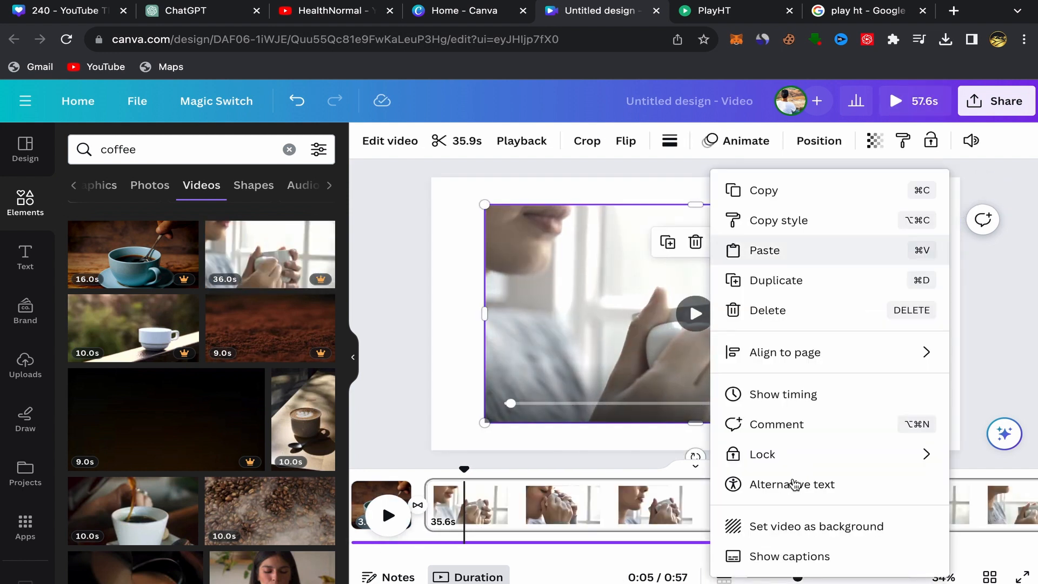
{"action": "left_click", "coordinate": [756, 525]}
{"action": "scroll", "coordinate": [713, 510], "scroll_direction": "right", "scroll_amount": 5}
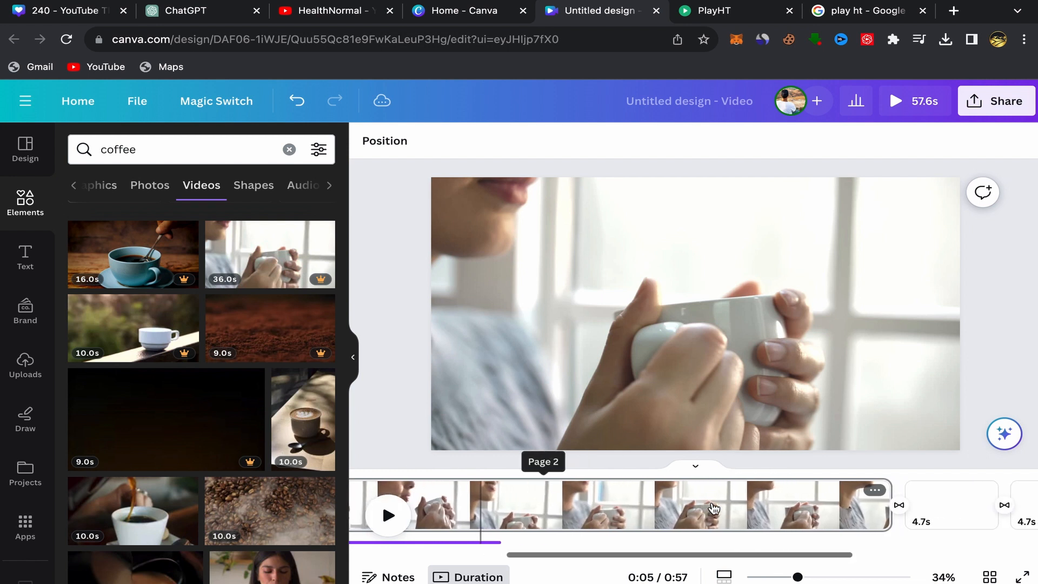
{"action": "left_click_drag", "start_coordinate": [842, 529], "coordinate": [562, 509]}
- Set the 9-second video of a coffee cup on dark beans as page 3's background and trim the page to about 3.2 seconds
{"action": "left_click", "coordinate": [608, 504]}
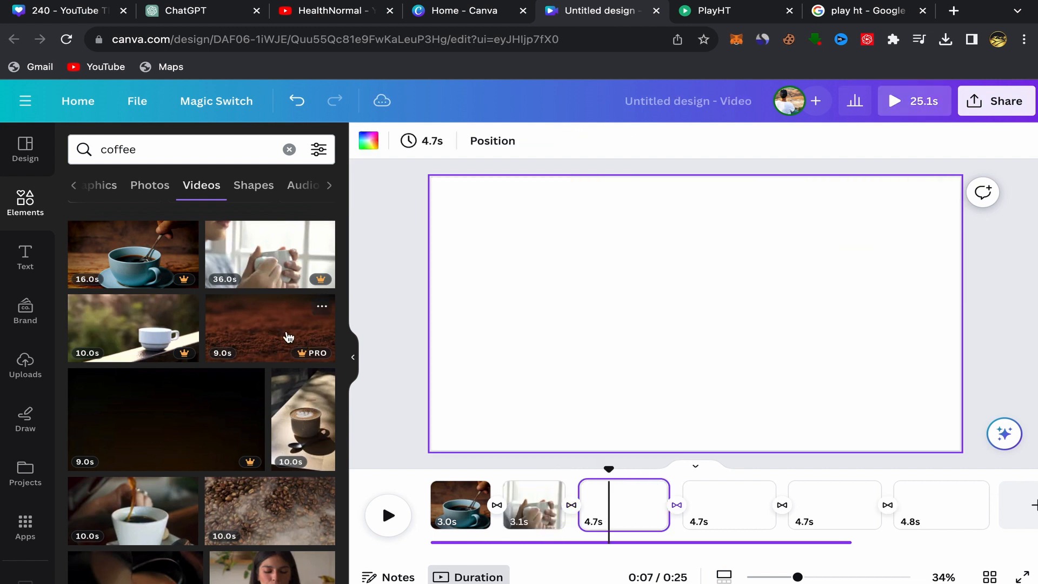
{"action": "scroll", "coordinate": [126, 327], "scroll_direction": "down", "scroll_amount": 5}
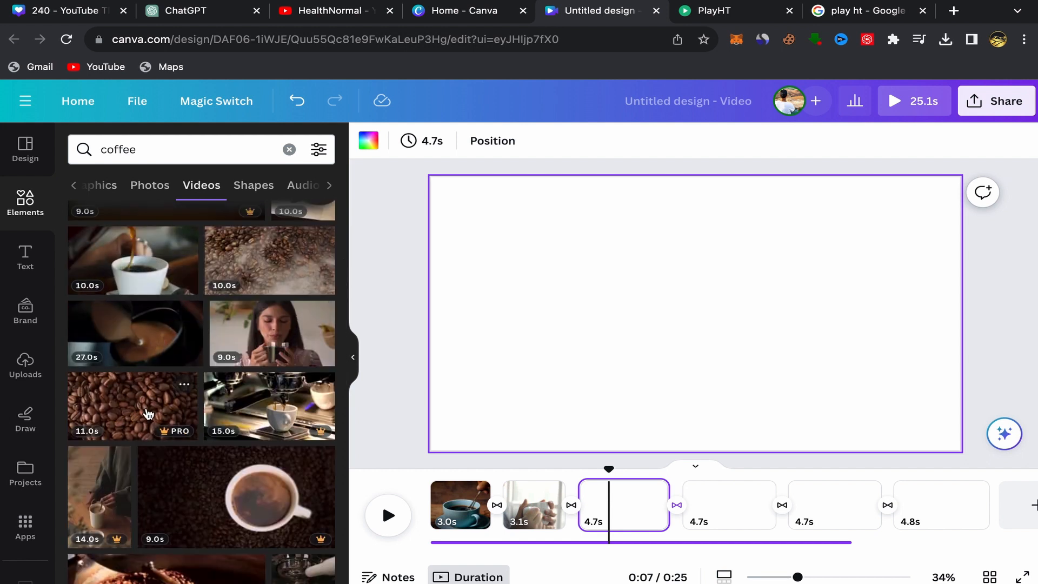
{"action": "scroll", "coordinate": [149, 416], "scroll_direction": "down", "scroll_amount": 3}
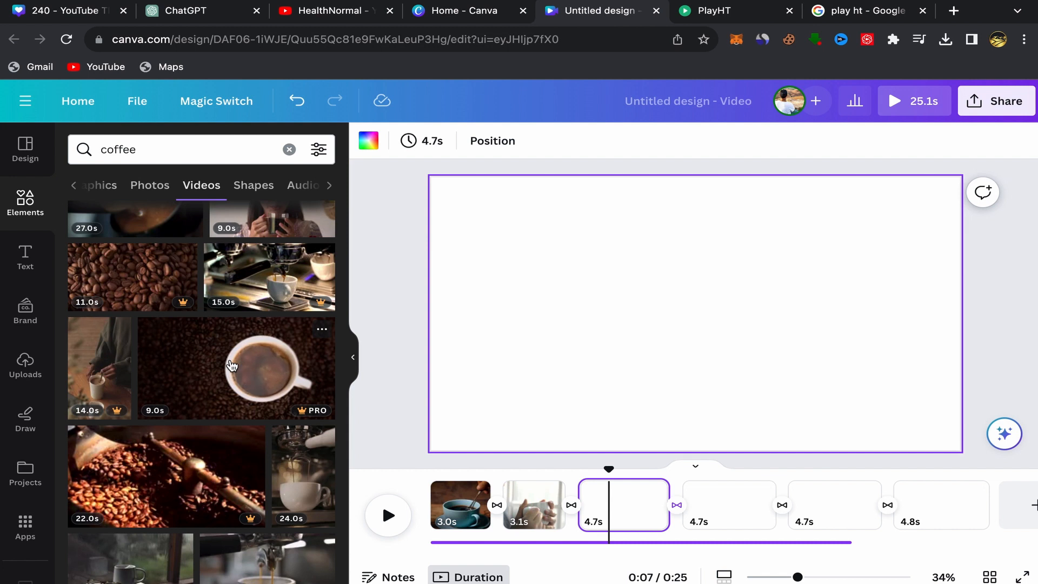
{"action": "left_click", "coordinate": [232, 366]}
{"action": "left_click", "coordinate": [725, 241]}
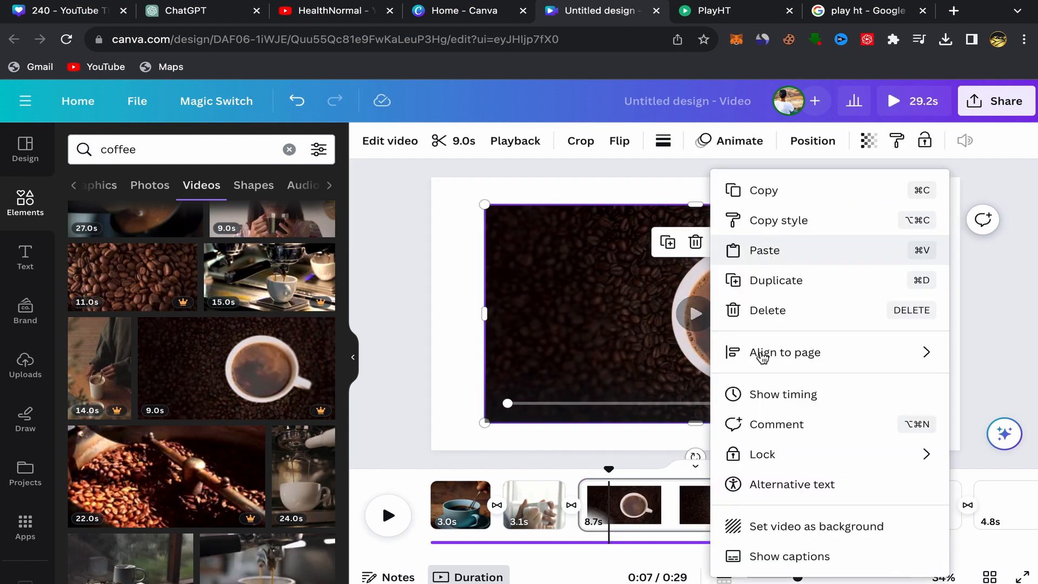
{"action": "left_click", "coordinate": [760, 521]}
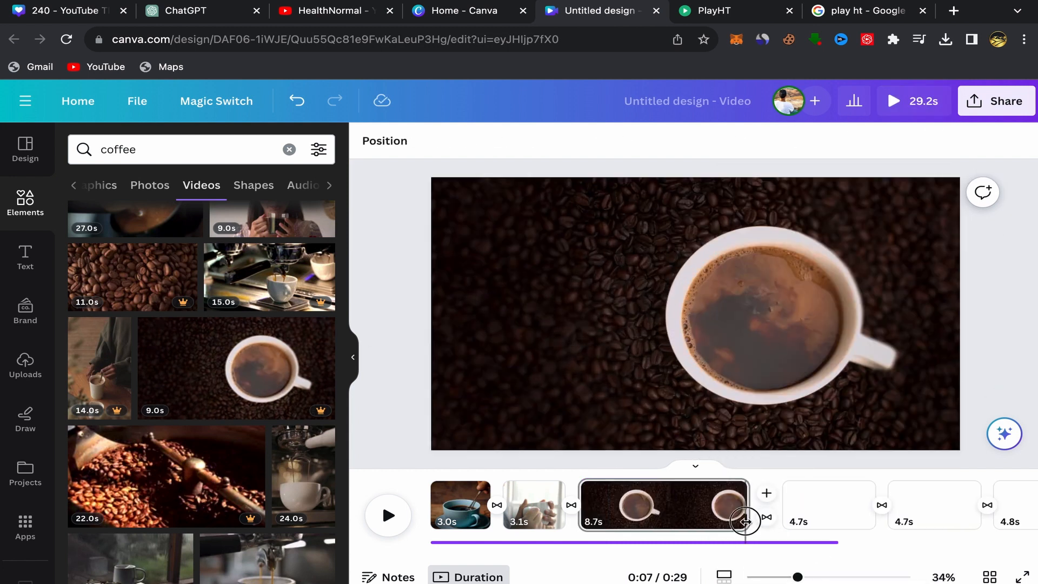
{"action": "left_click", "coordinate": [744, 525]}
{"action": "left_click", "coordinate": [641, 513]}
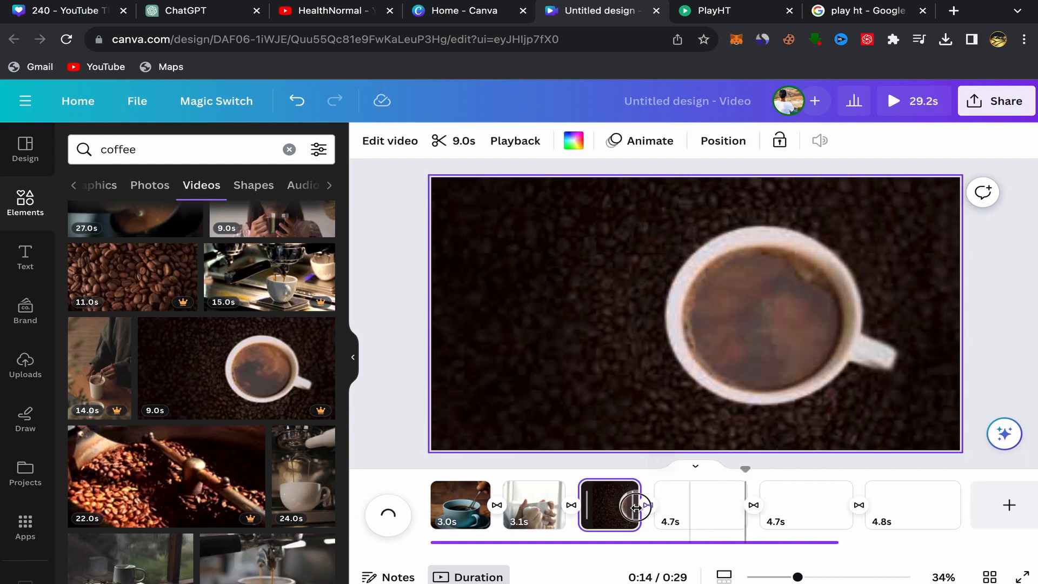
- Set the 18-second video of coffee being poured into a white cup beside beans as page 4's background and trim the page to 2.9 seconds
{"action": "left_click", "coordinate": [699, 506]}
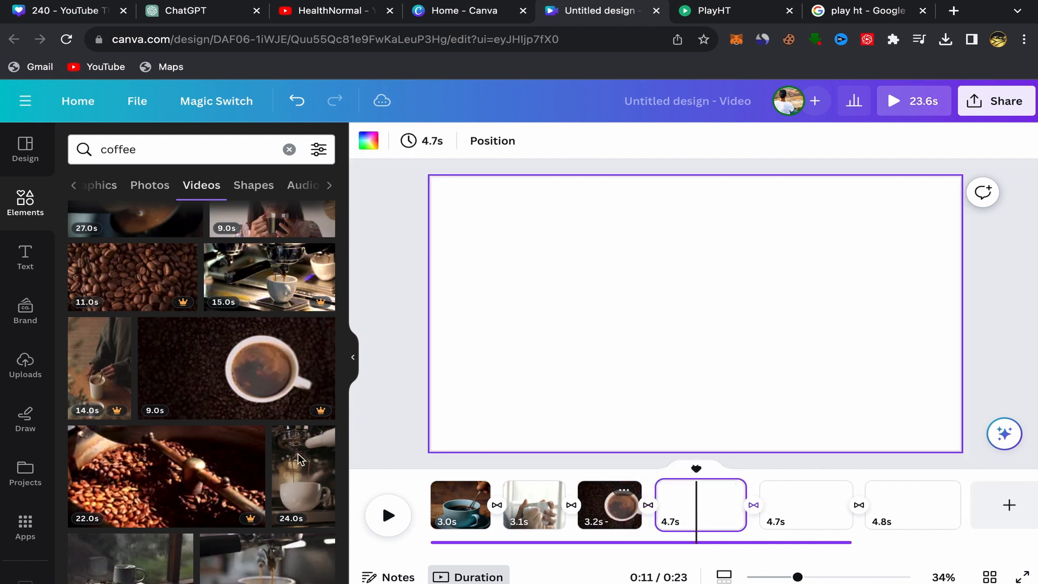
{"action": "scroll", "coordinate": [275, 319], "scroll_direction": "down", "scroll_amount": 3}
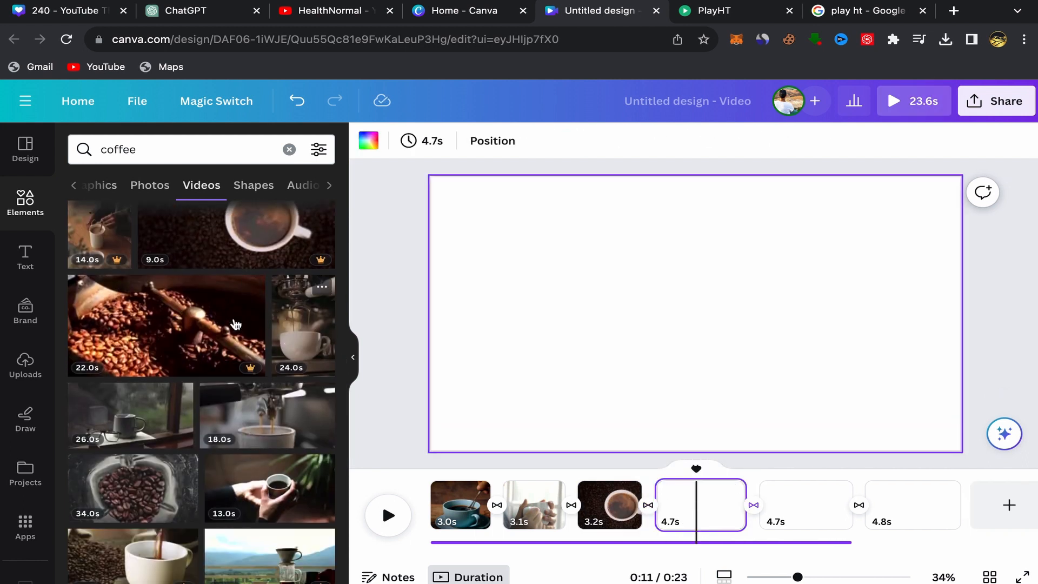
{"action": "scroll", "coordinate": [178, 322], "scroll_direction": "down", "scroll_amount": 2}
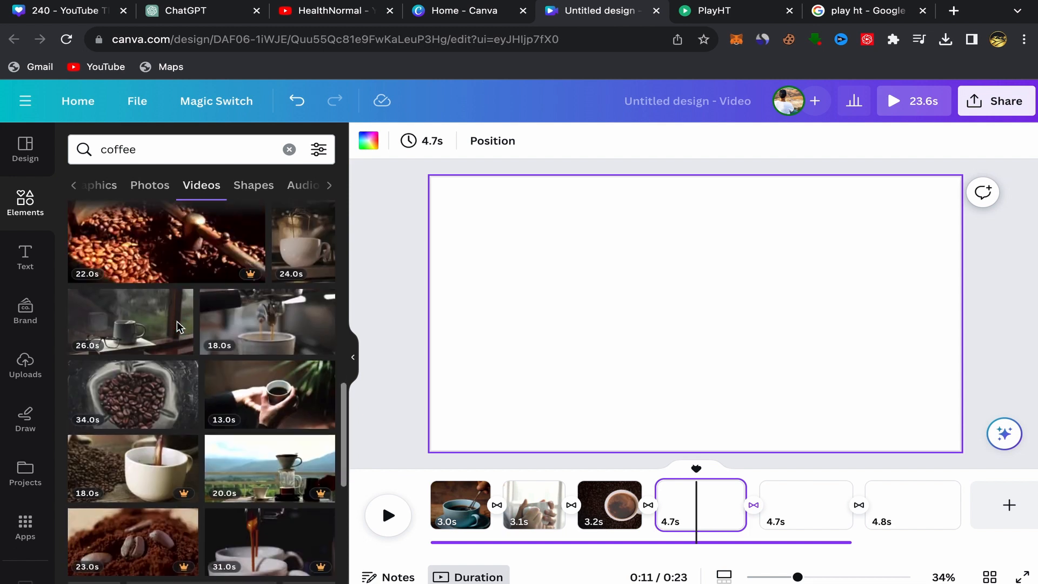
{"action": "scroll", "coordinate": [243, 338], "scroll_direction": "down", "scroll_amount": 1}
{"action": "scroll", "coordinate": [244, 337], "scroll_direction": "down", "scroll_amount": 1}
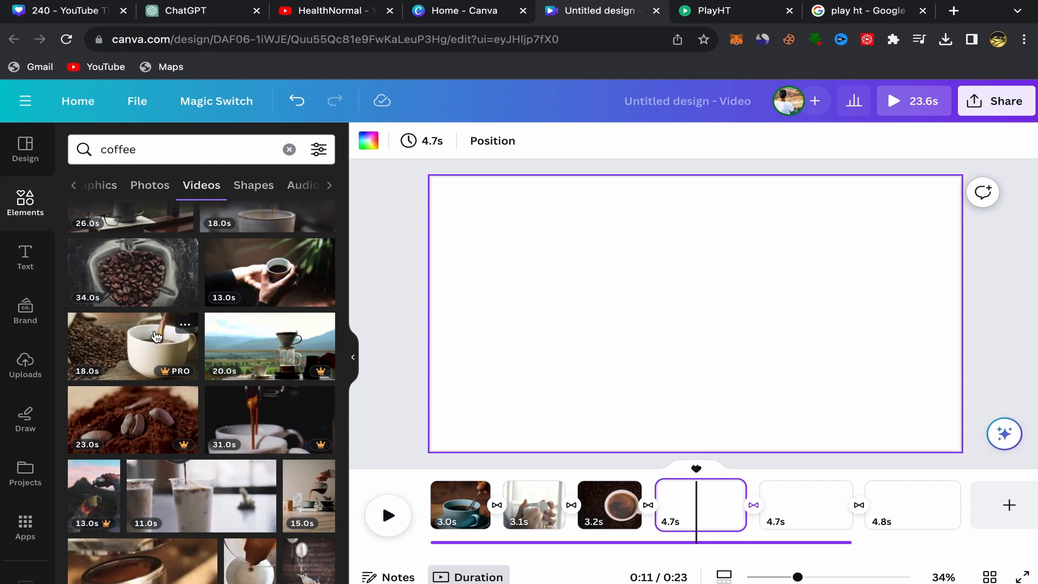
{"action": "left_click", "coordinate": [146, 342]}
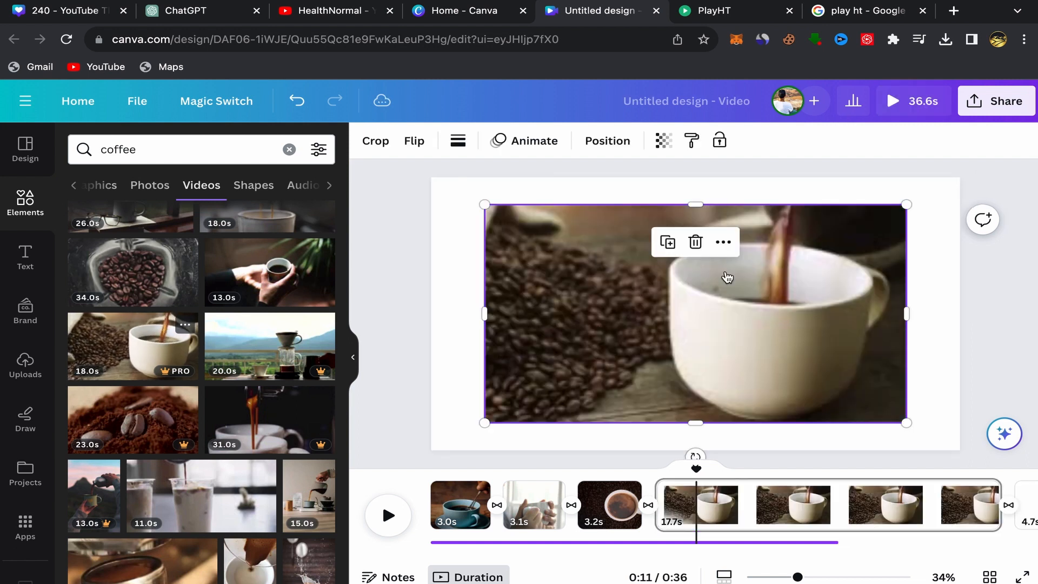
{"action": "left_click", "coordinate": [724, 242]}
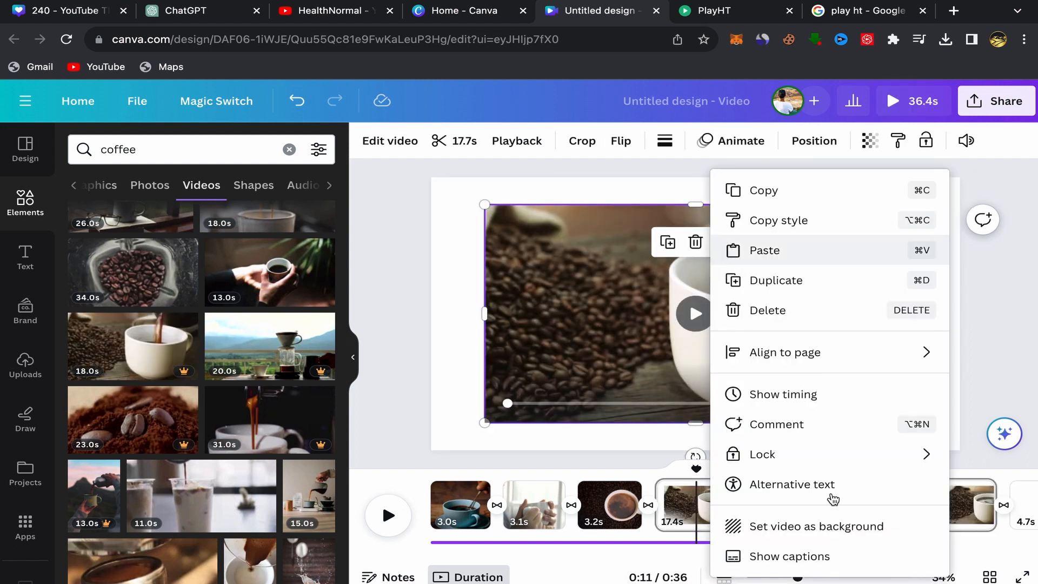
{"action": "left_click", "coordinate": [797, 526]}
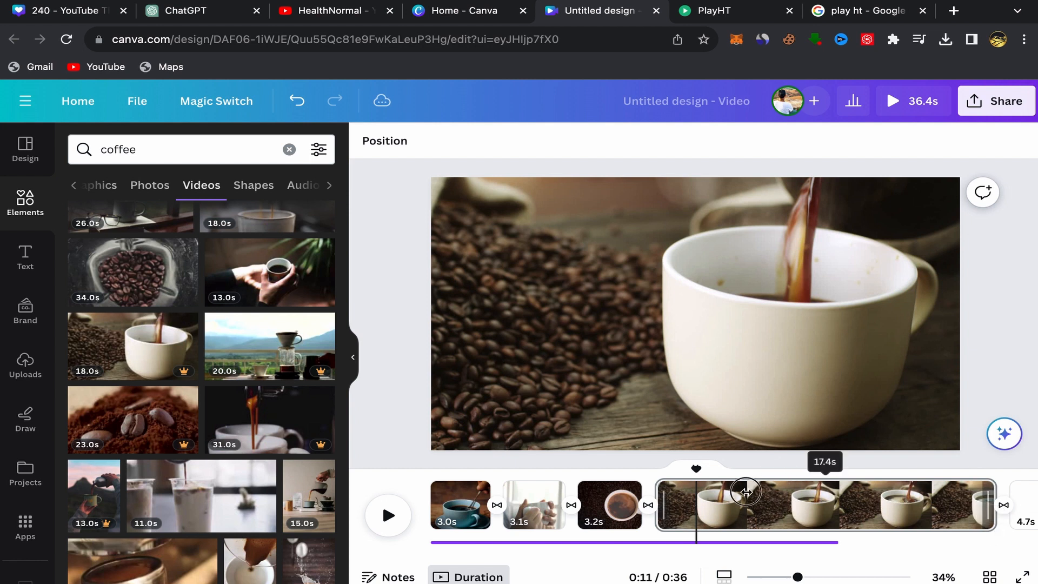
{"action": "left_click_drag", "start_coordinate": [992, 518], "coordinate": [613, 493]}
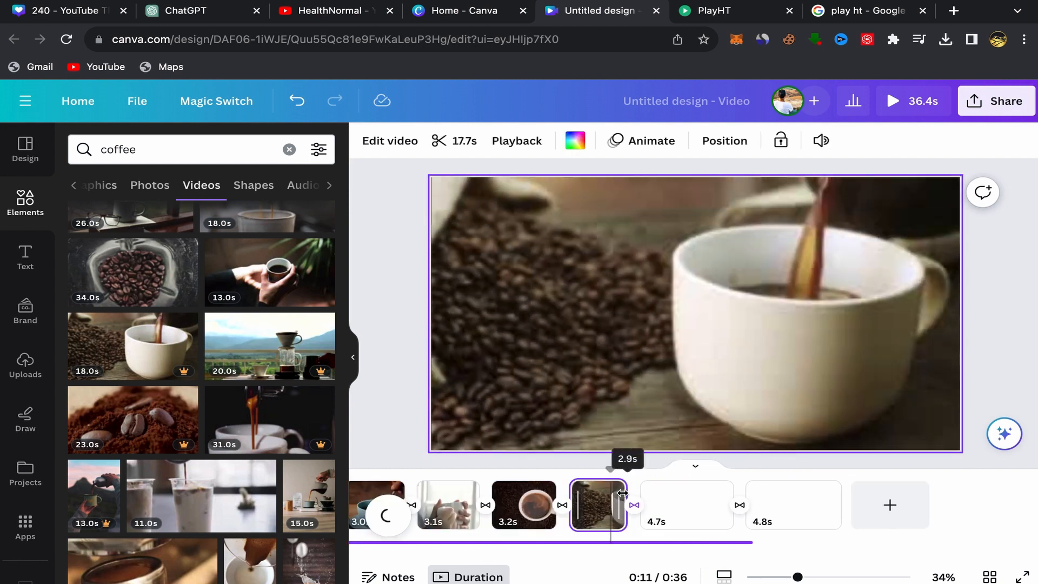
- Set the 14-second video of a black latte cup on a wooden table as page 5's background and trim the page to 3.2 seconds
{"action": "left_click", "coordinate": [792, 514]}
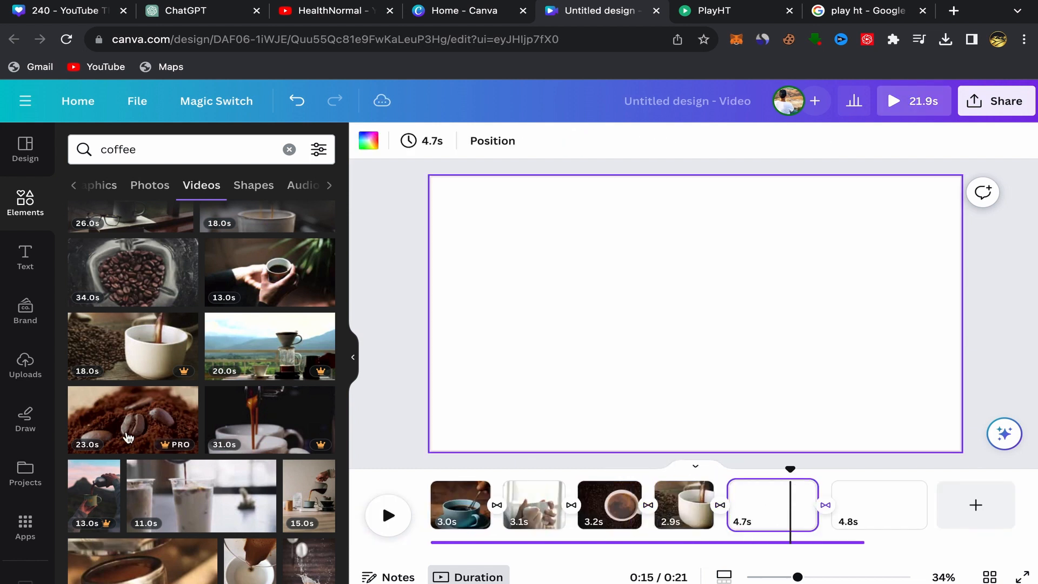
{"action": "scroll", "coordinate": [233, 324], "scroll_direction": "down", "scroll_amount": 4}
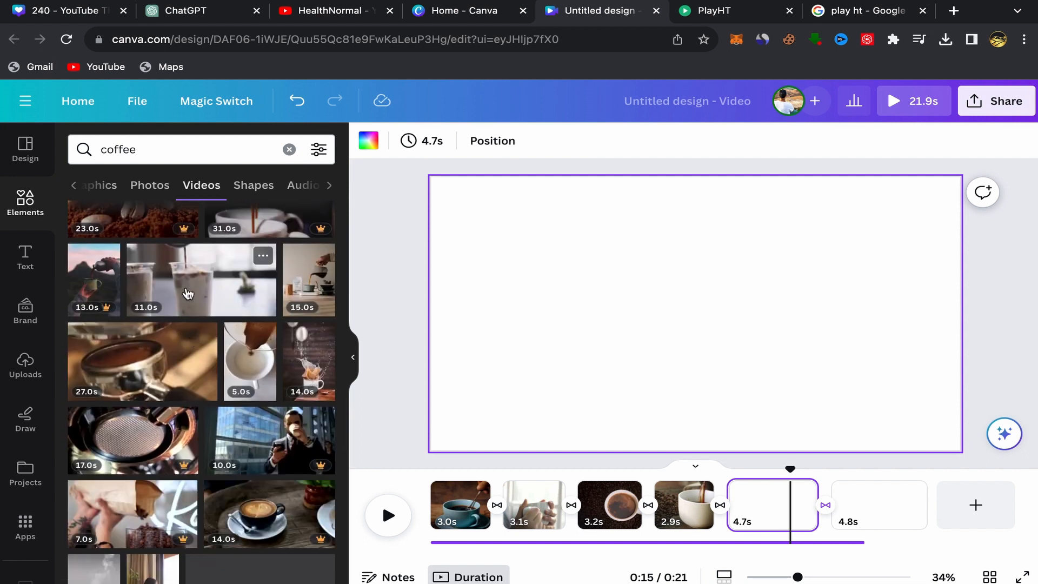
{"action": "scroll", "coordinate": [172, 367], "scroll_direction": "down", "scroll_amount": 1}
{"action": "scroll", "coordinate": [172, 367], "scroll_direction": "down", "scroll_amount": 3}
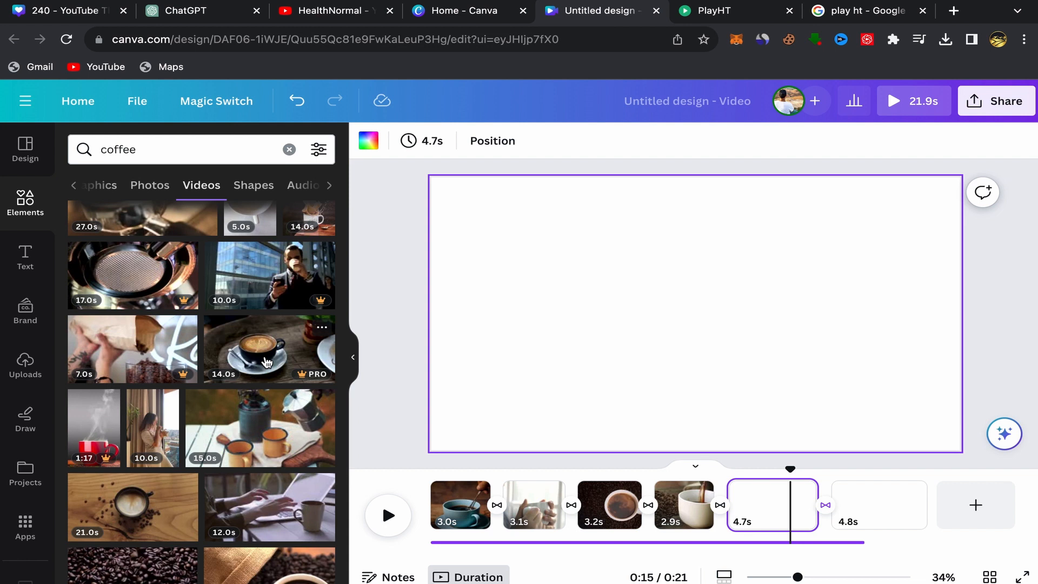
{"action": "left_click", "coordinate": [264, 361]}
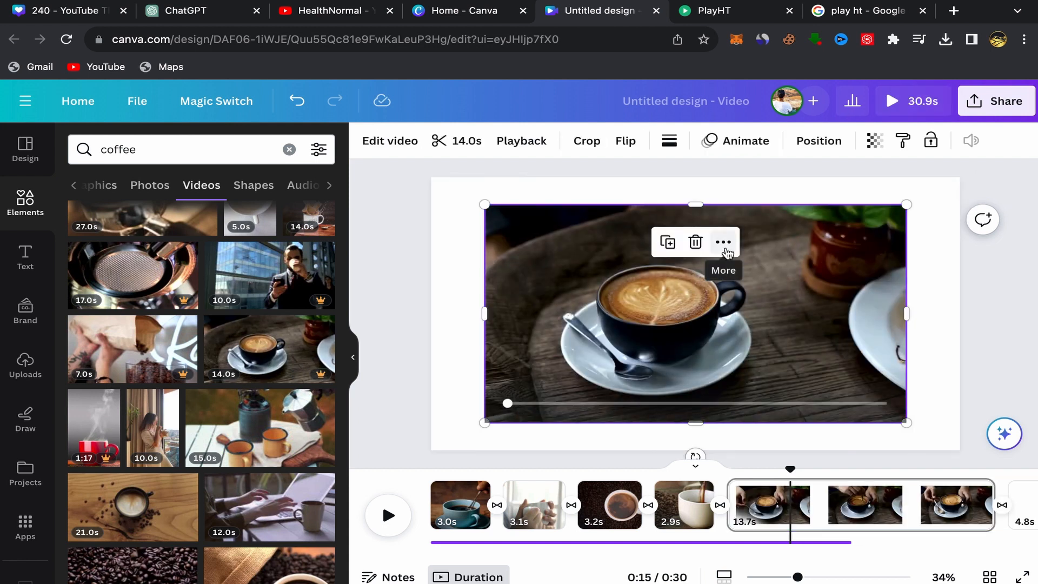
{"action": "left_click", "coordinate": [724, 242]}
{"action": "left_click", "coordinate": [757, 526]}
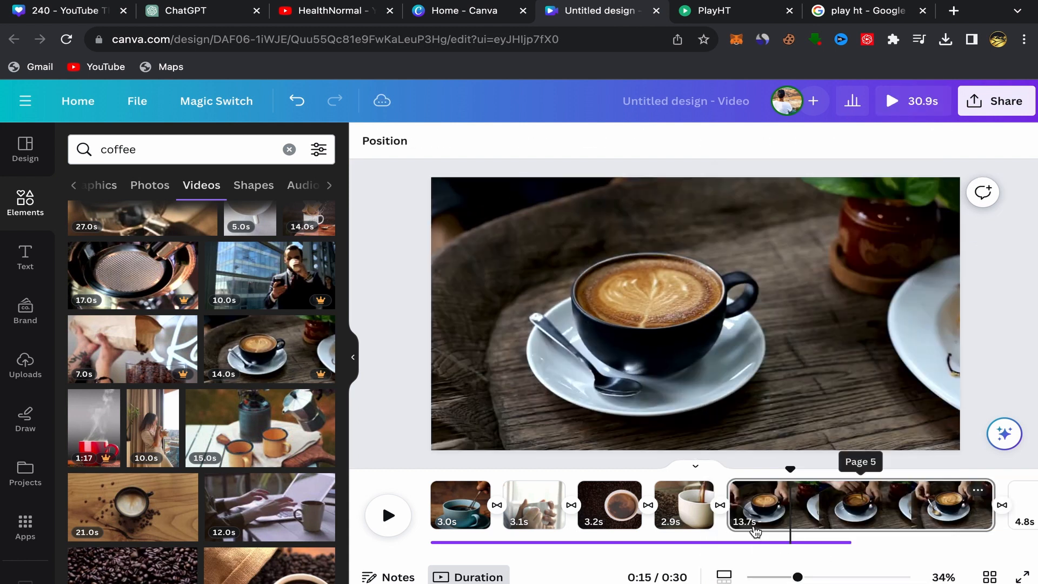
{"action": "scroll", "coordinate": [757, 531], "scroll_direction": "right", "scroll_amount": 2}
{"action": "left_click_drag", "start_coordinate": [870, 515], "coordinate": [663, 502]}
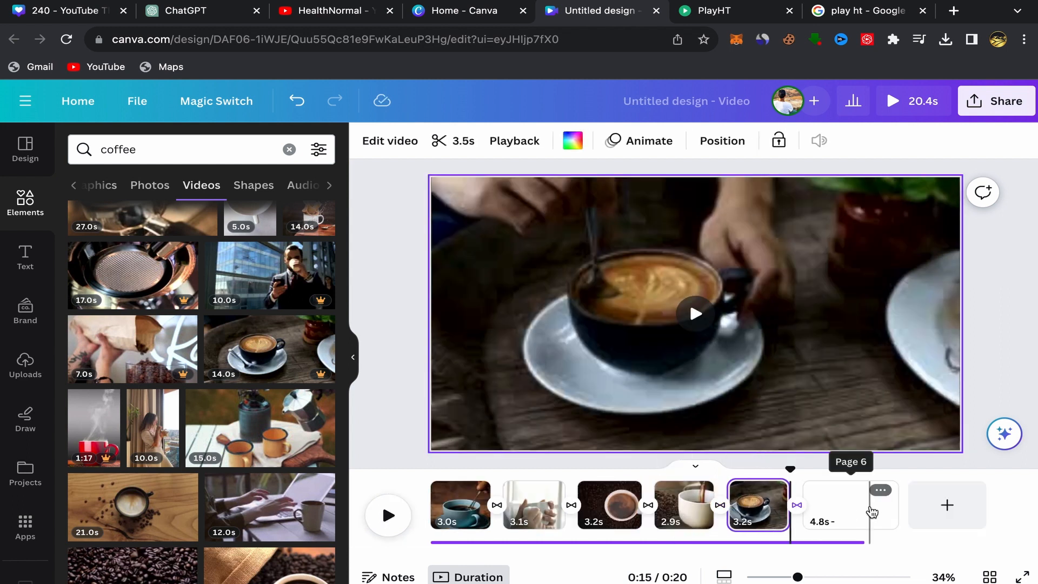
- Try the 15-second video of a woman sitting outdoors with a cup on page 6, and delete it
{"action": "left_click", "coordinate": [871, 511]}
{"action": "scroll", "coordinate": [254, 357], "scroll_direction": "down", "scroll_amount": 5}
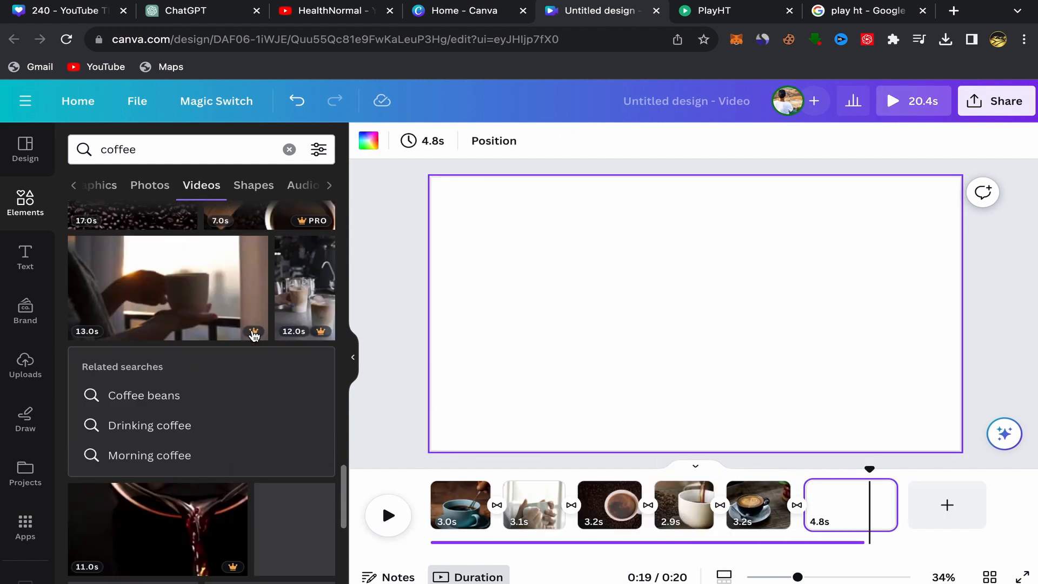
{"action": "scroll", "coordinate": [254, 335], "scroll_direction": "down", "scroll_amount": 5}
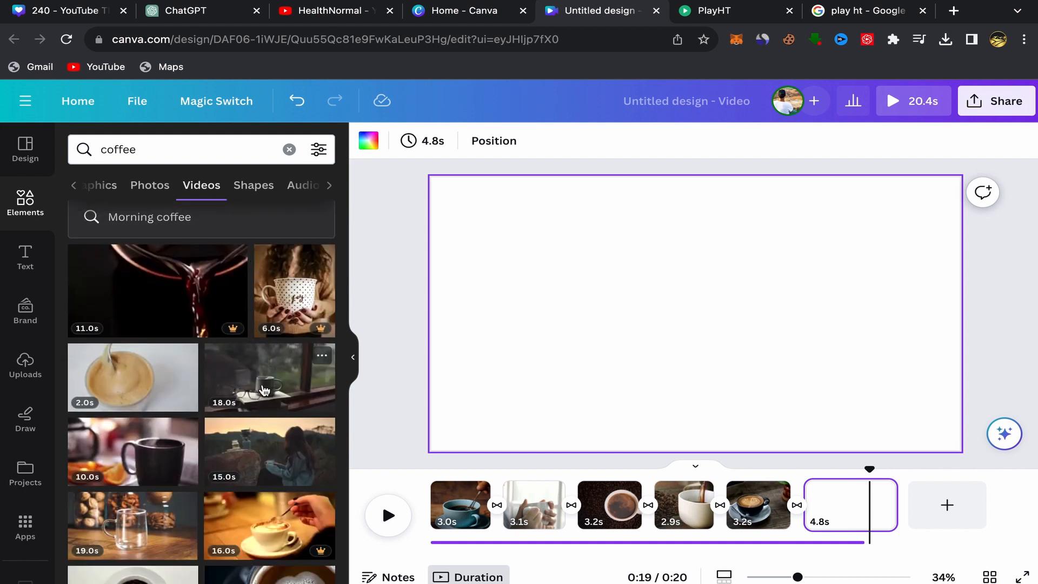
{"action": "scroll", "coordinate": [265, 390], "scroll_direction": "down", "scroll_amount": 3}
{"action": "left_click", "coordinate": [266, 327]}
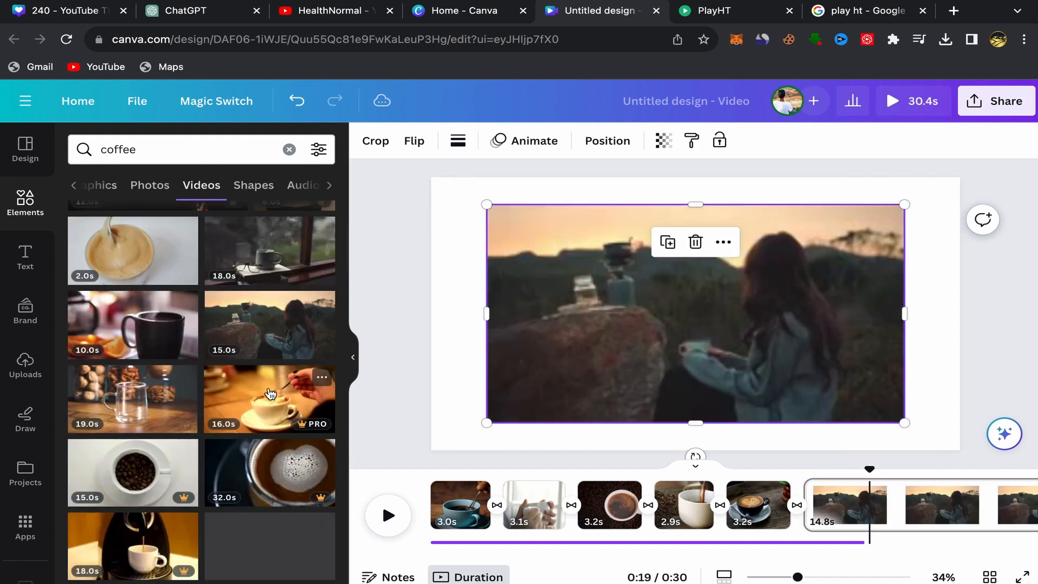
{"action": "left_click", "coordinate": [696, 243]}
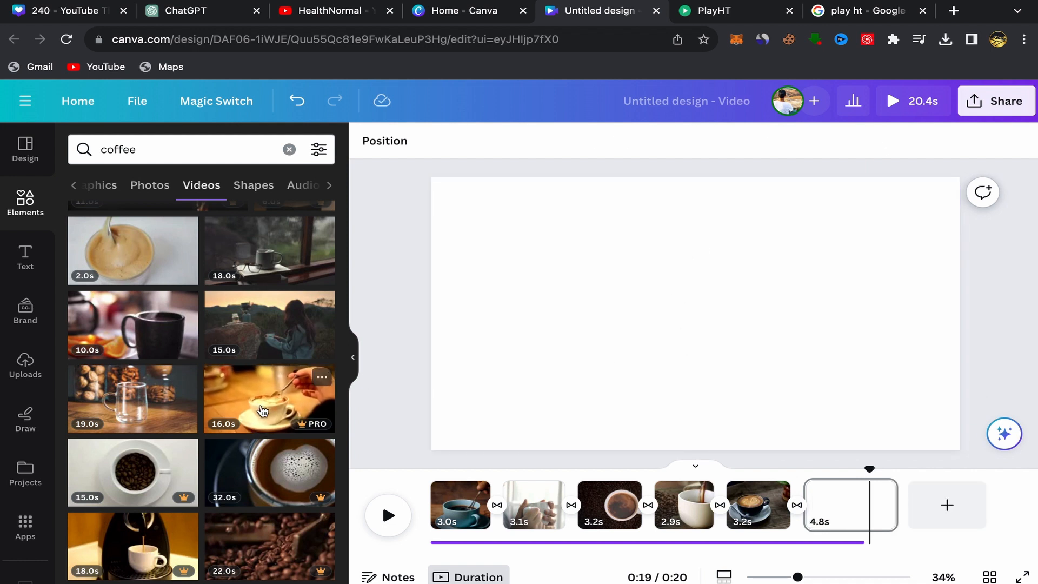
- Set the 6-second video of a woman drinking coffee by window blinds as page 6's background and trim the page to 3.3 seconds
{"action": "scroll", "coordinate": [238, 453], "scroll_direction": "down", "scroll_amount": 5}
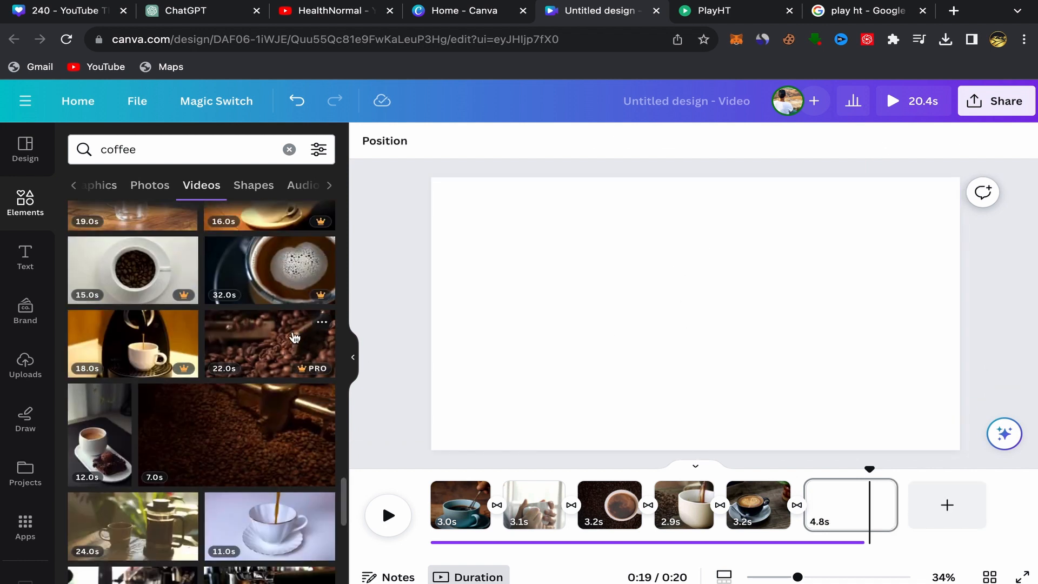
{"action": "scroll", "coordinate": [294, 338], "scroll_direction": "down", "scroll_amount": 5}
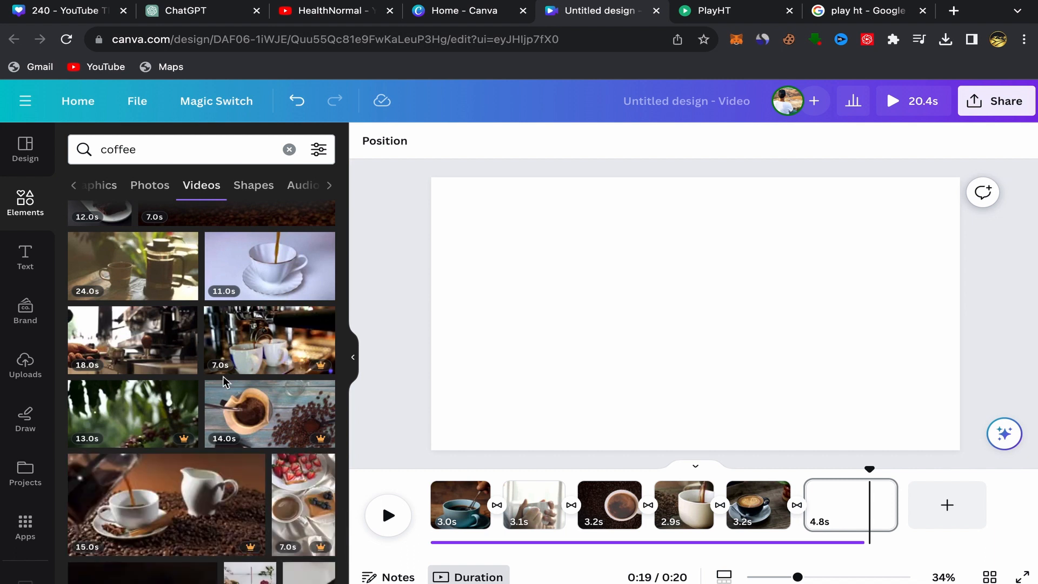
{"action": "scroll", "coordinate": [223, 382], "scroll_direction": "down", "scroll_amount": 4}
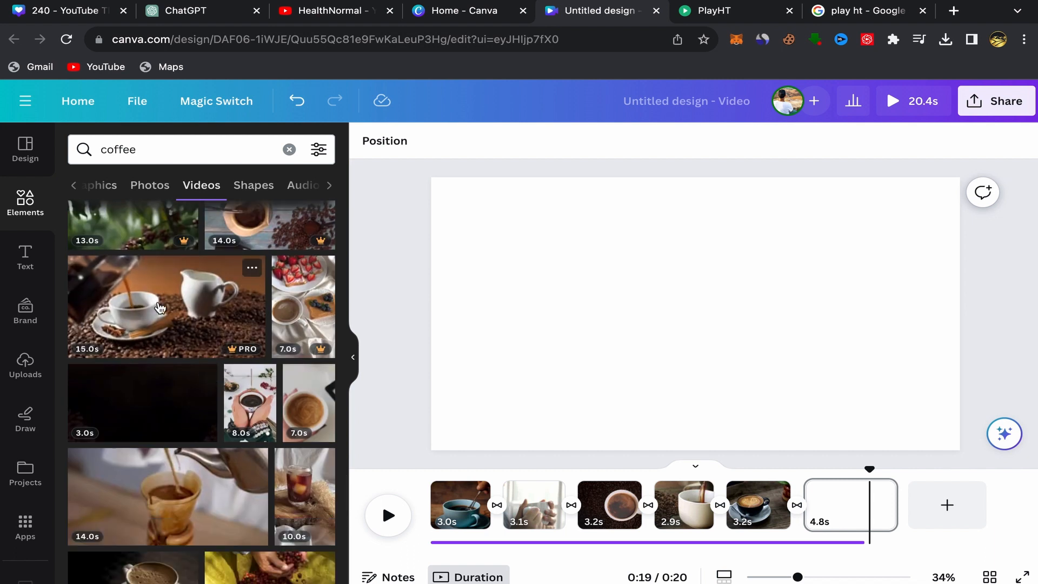
{"action": "scroll", "coordinate": [216, 397], "scroll_direction": "down", "scroll_amount": 3}
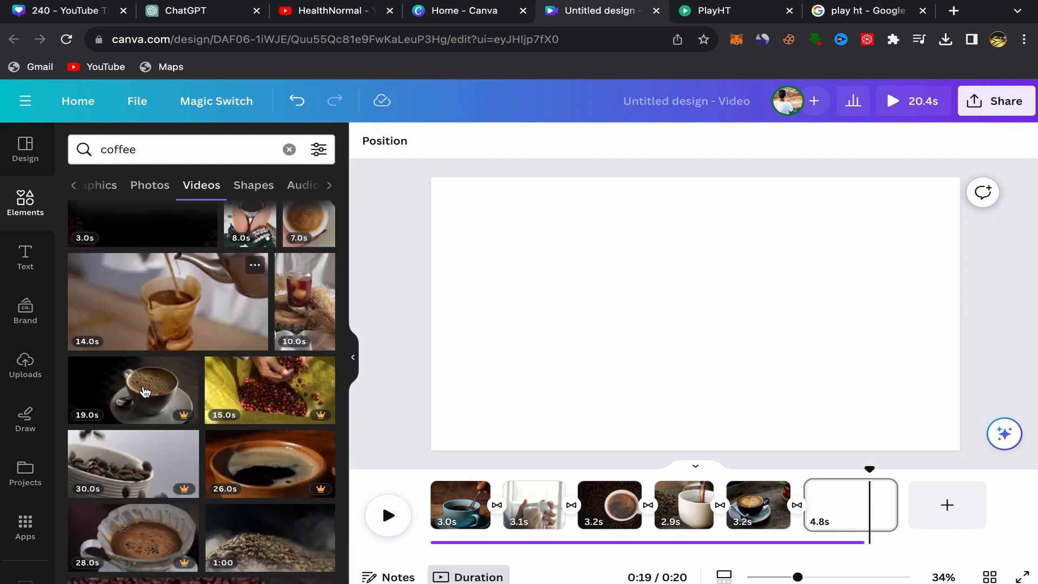
{"action": "scroll", "coordinate": [144, 392], "scroll_direction": "down", "scroll_amount": 4}
{"action": "scroll", "coordinate": [145, 391], "scroll_direction": "down", "scroll_amount": 2}
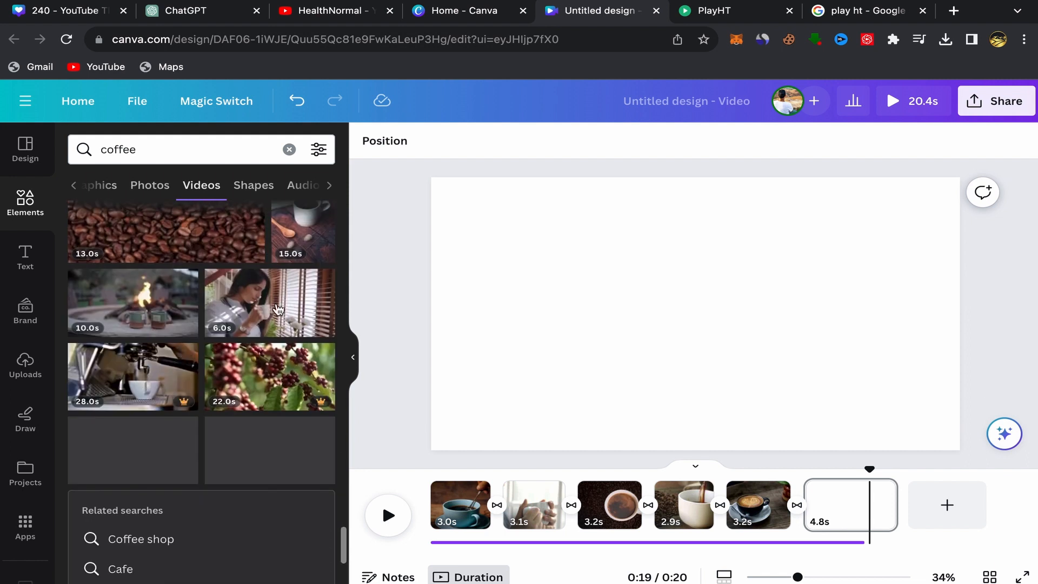
{"action": "left_click", "coordinate": [262, 308]}
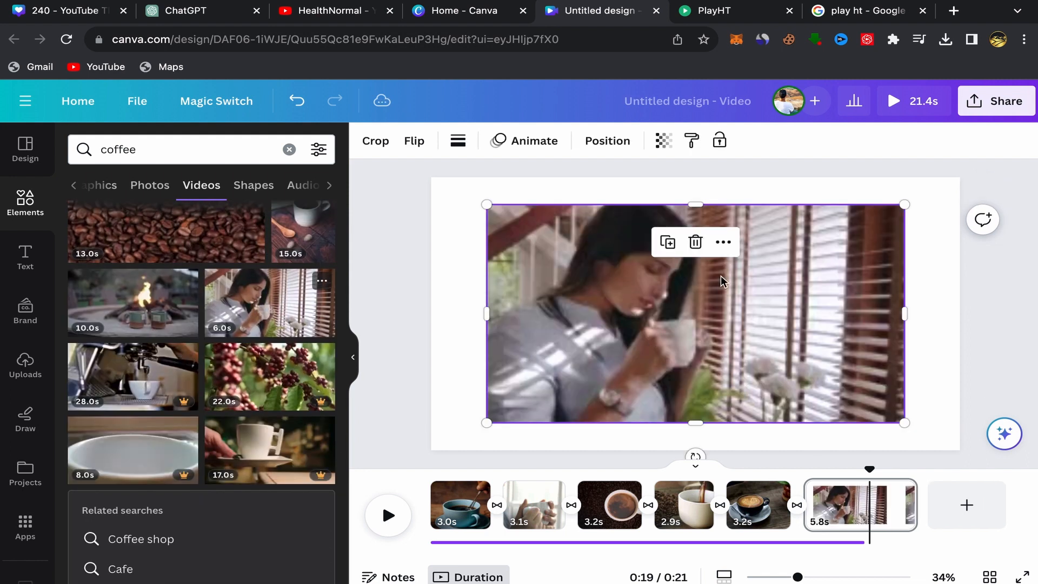
{"action": "left_click", "coordinate": [723, 242]}
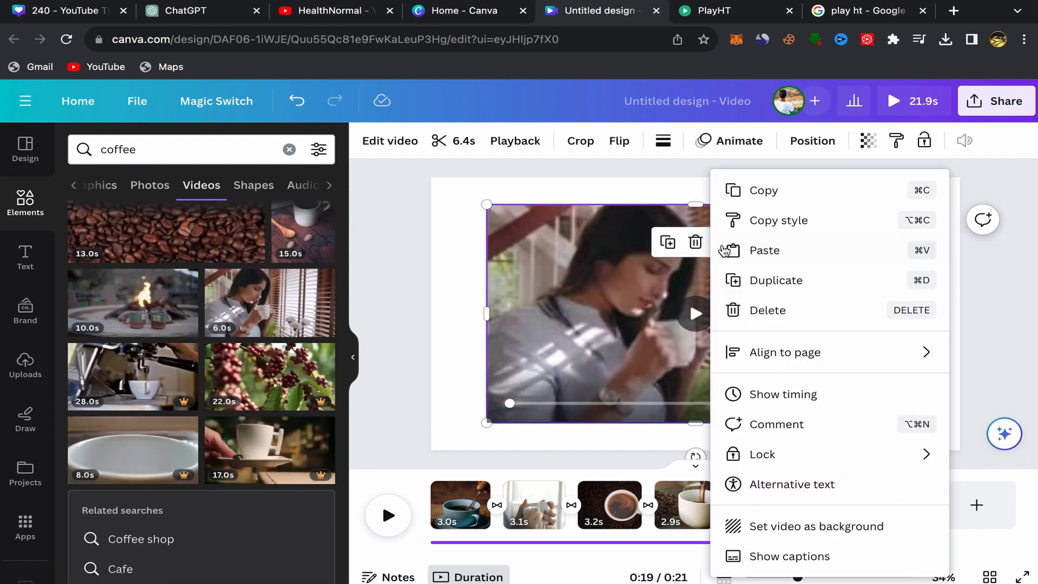
{"action": "left_click", "coordinate": [769, 527]}
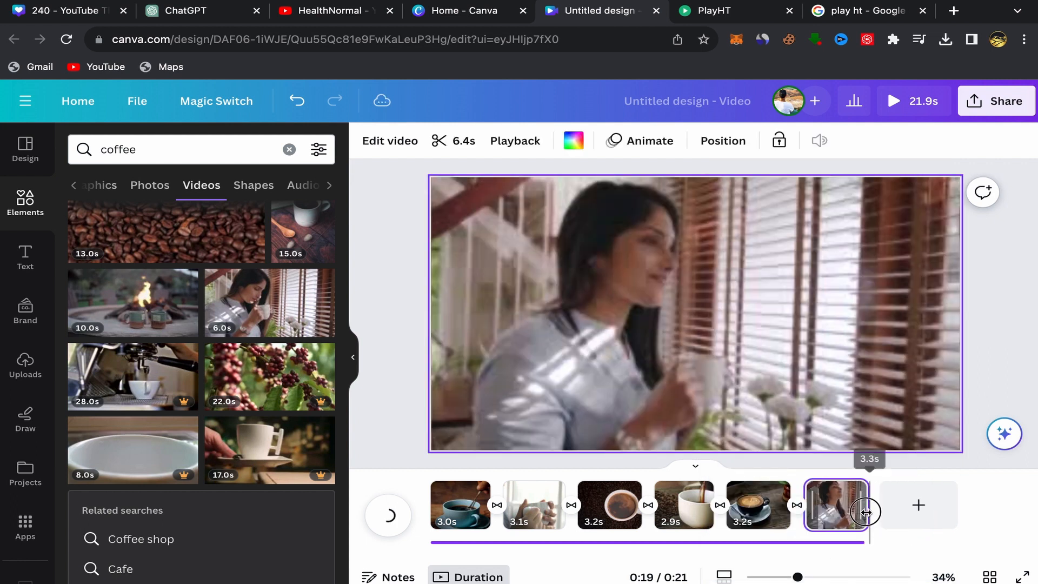
{"action": "left_click_drag", "start_coordinate": [865, 511], "coordinate": [865, 512]}
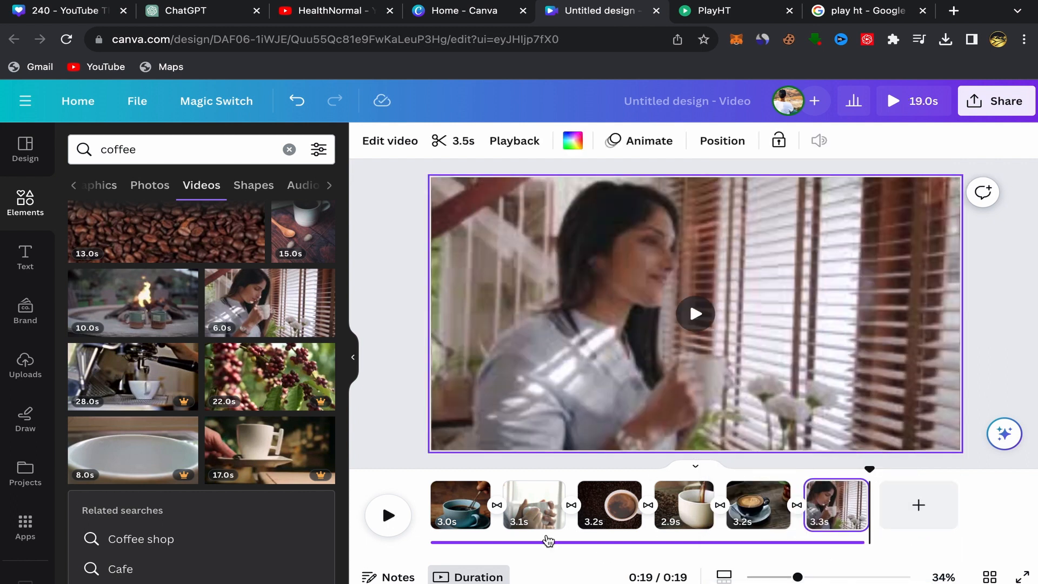
- Play the assembled video from the beginning with the side panel collapsed, the canvas zoomed to 37% and the sound louder
{"action": "left_click", "coordinate": [426, 496]}
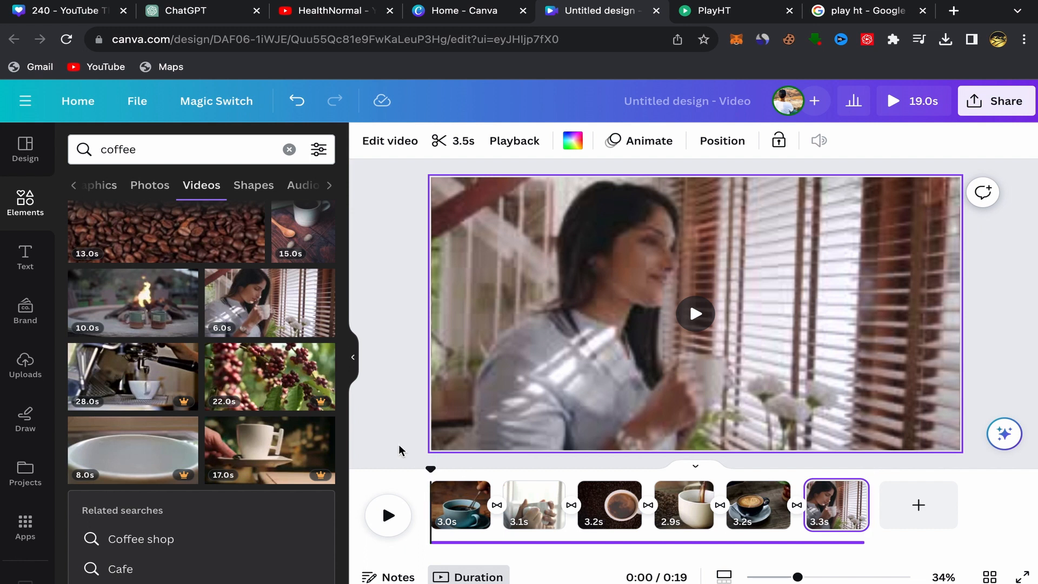
{"action": "left_click", "coordinate": [352, 360]}
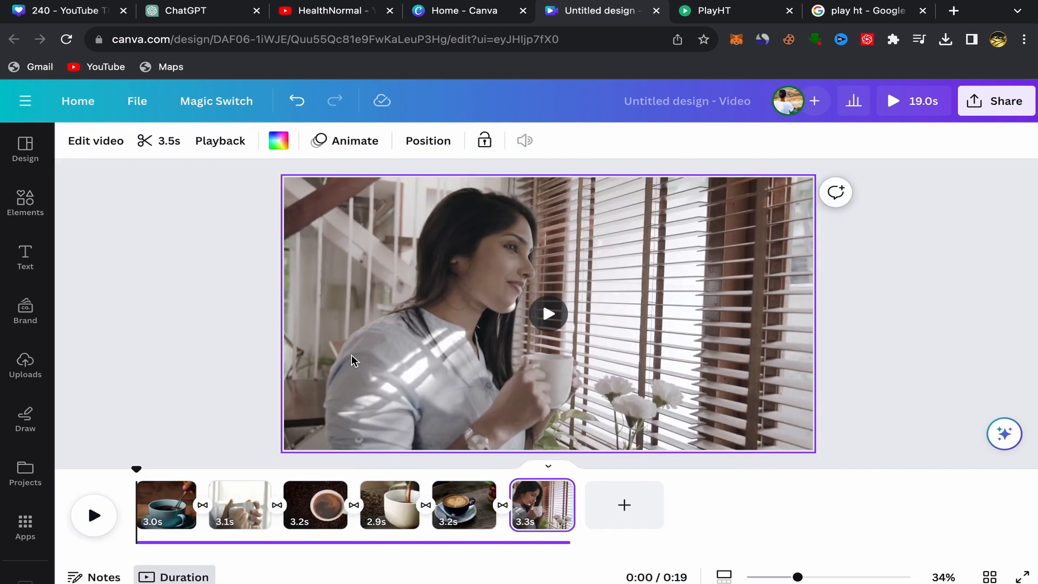
{"action": "left_click_drag", "start_coordinate": [797, 576], "coordinate": [803, 577]}
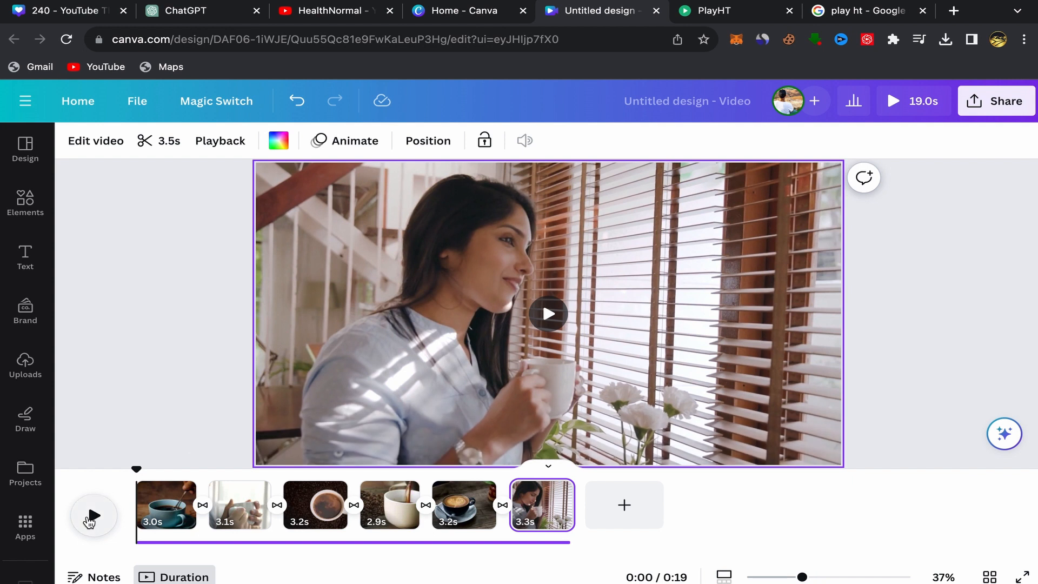
{"action": "key", "text": "XF86AudioRaiseVolume"}
{"action": "key", "text": "XF86AudioRaiseVolume"}
{"action": "left_click", "coordinate": [97, 517]}
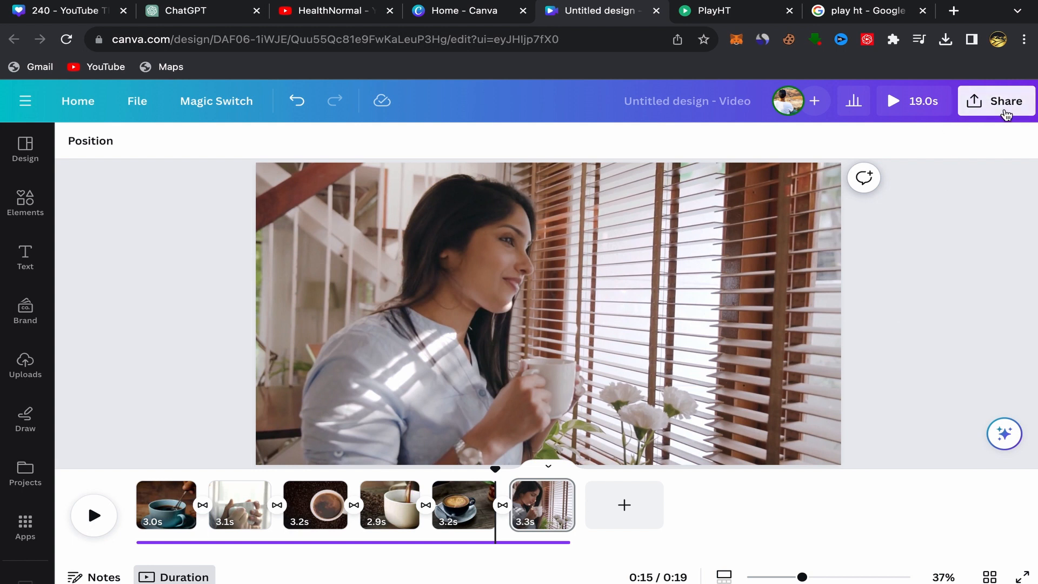
- Try to open the design's sharing and export options
{"action": "left_click", "coordinate": [1015, 115]}
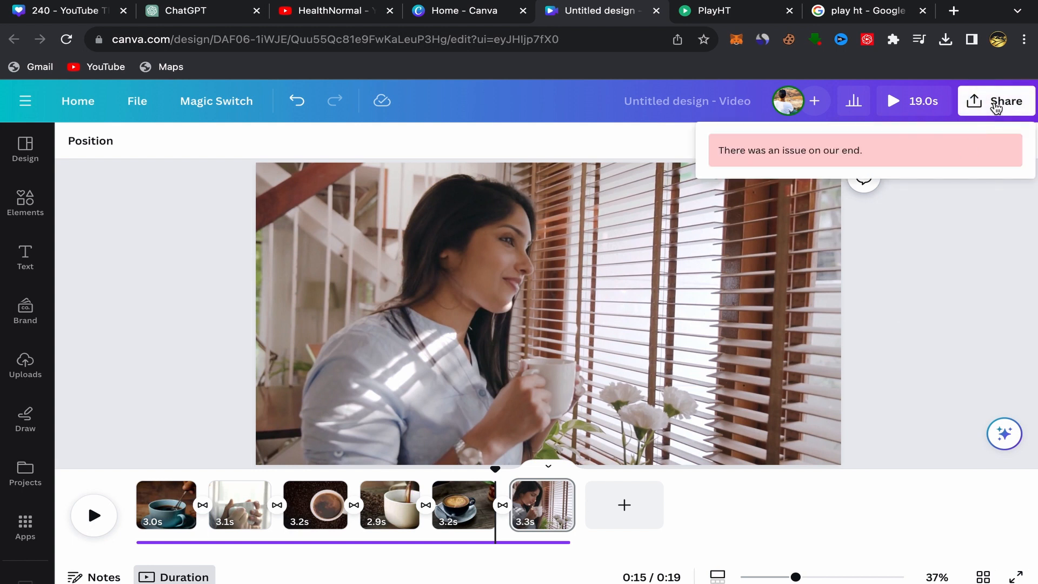
{"action": "left_click", "coordinate": [995, 108]}
{"action": "left_click", "coordinate": [996, 108]}
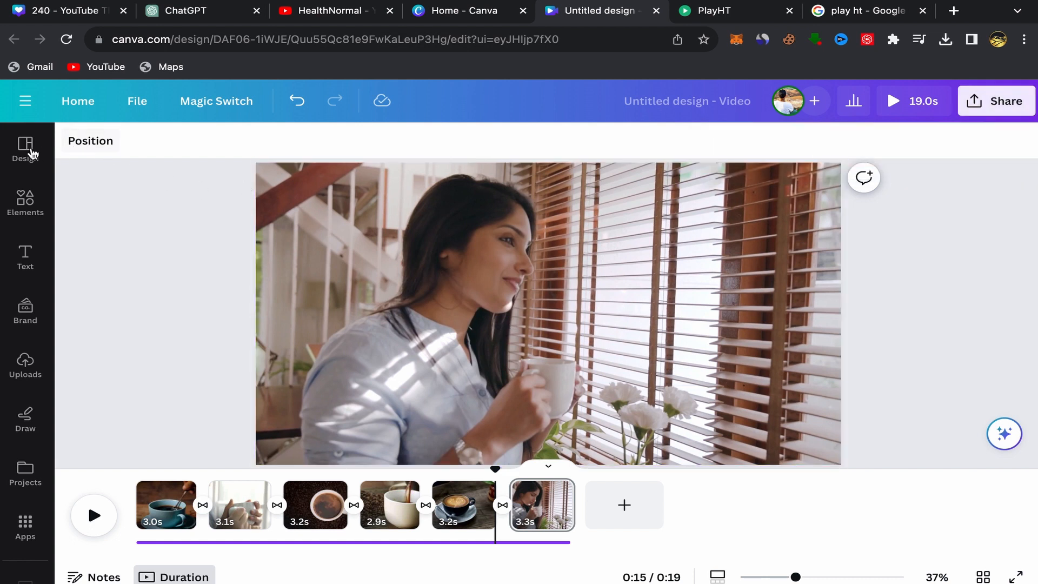
{"action": "left_click", "coordinate": [28, 149]}
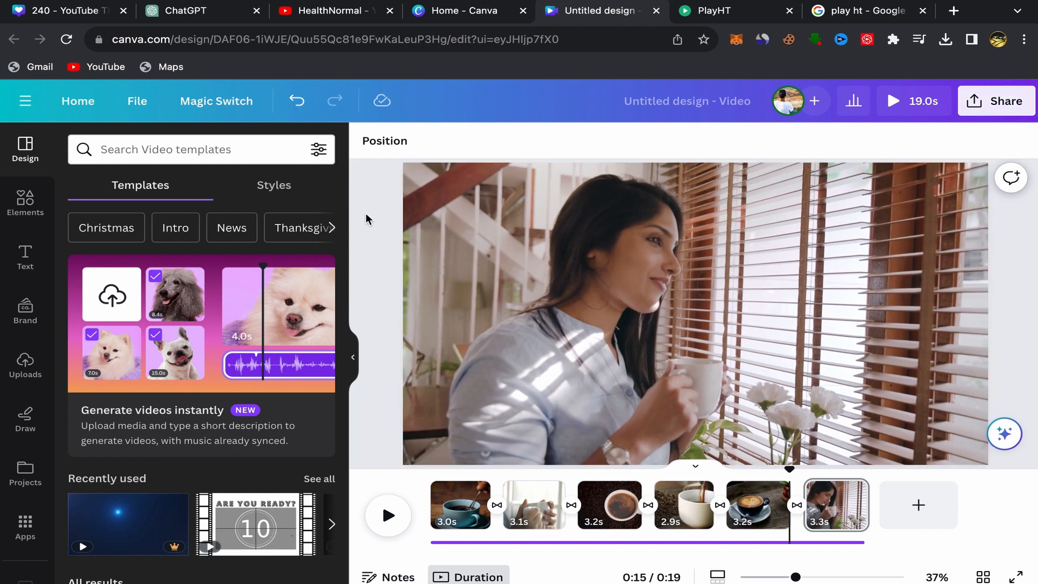
{"action": "left_click", "coordinate": [994, 108]}
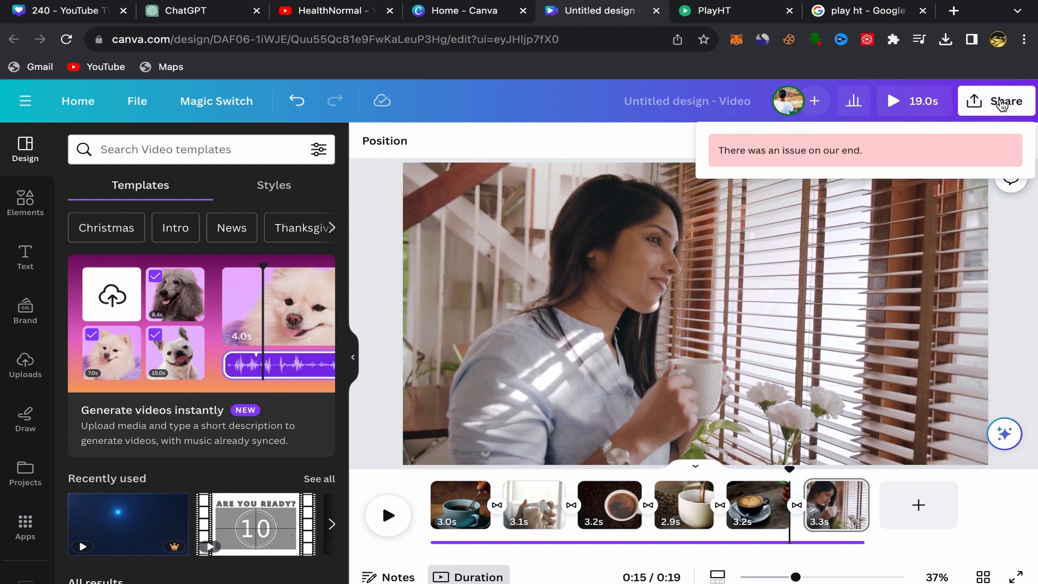
{"action": "left_click", "coordinate": [362, 193]}
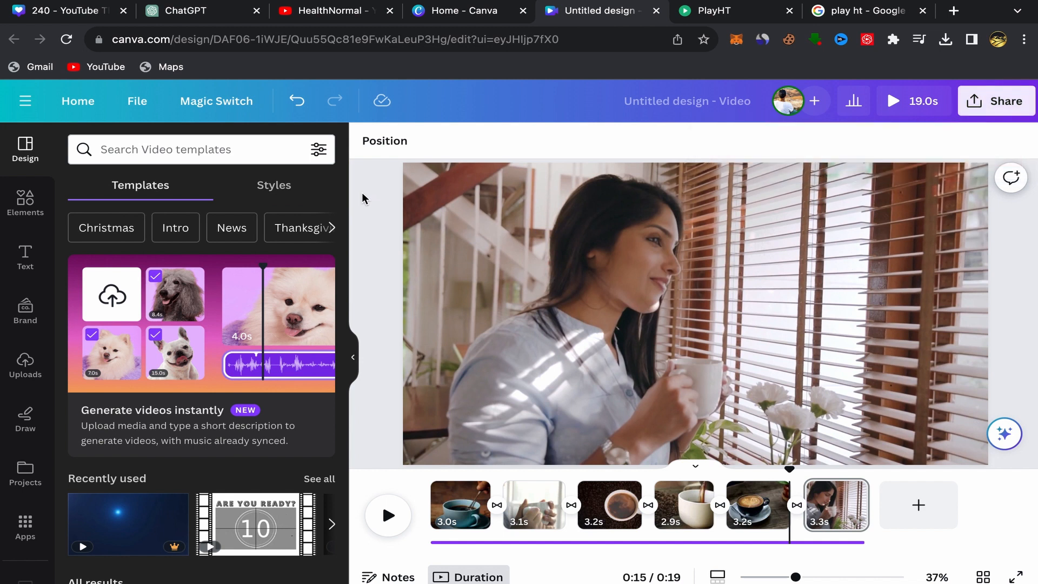